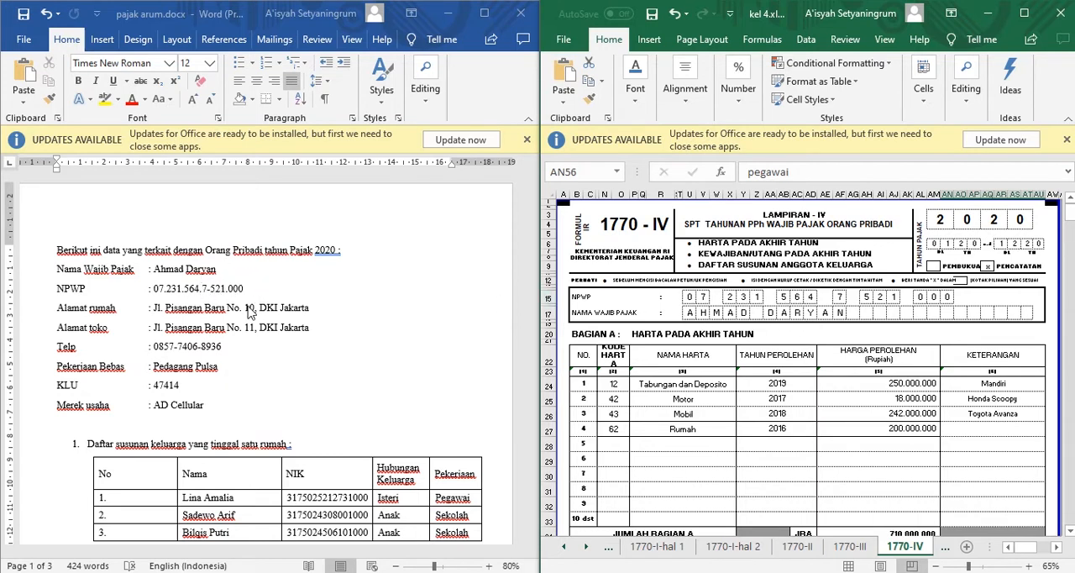
Compare the assets in Bagian A of sheet 1770-IV with the Harta table in the Word document.
click(609, 449)
scroll(609, 450, down, 1)
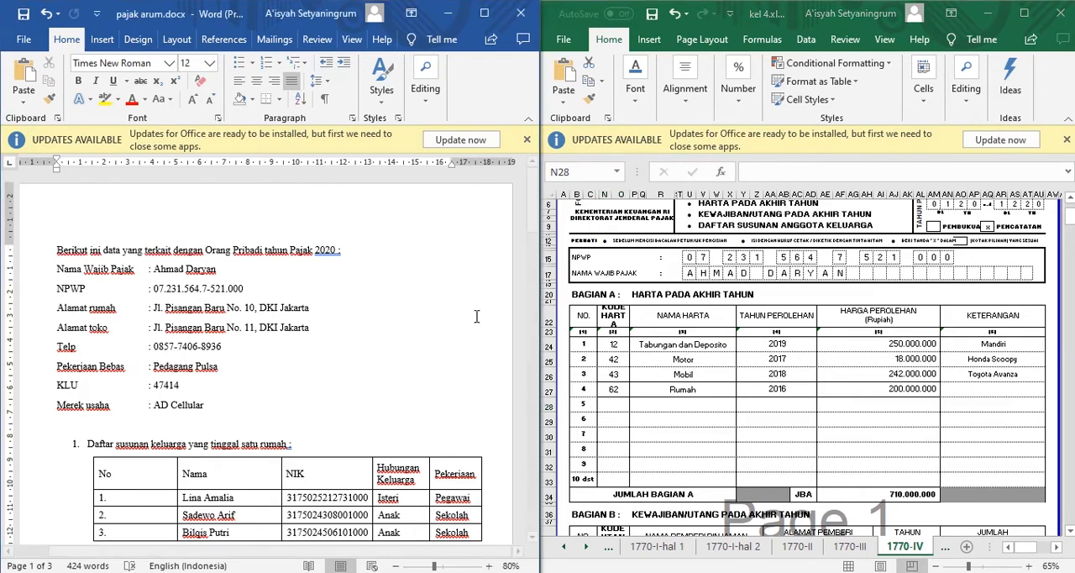
click(535, 226)
drag(535, 226, 531, 411)
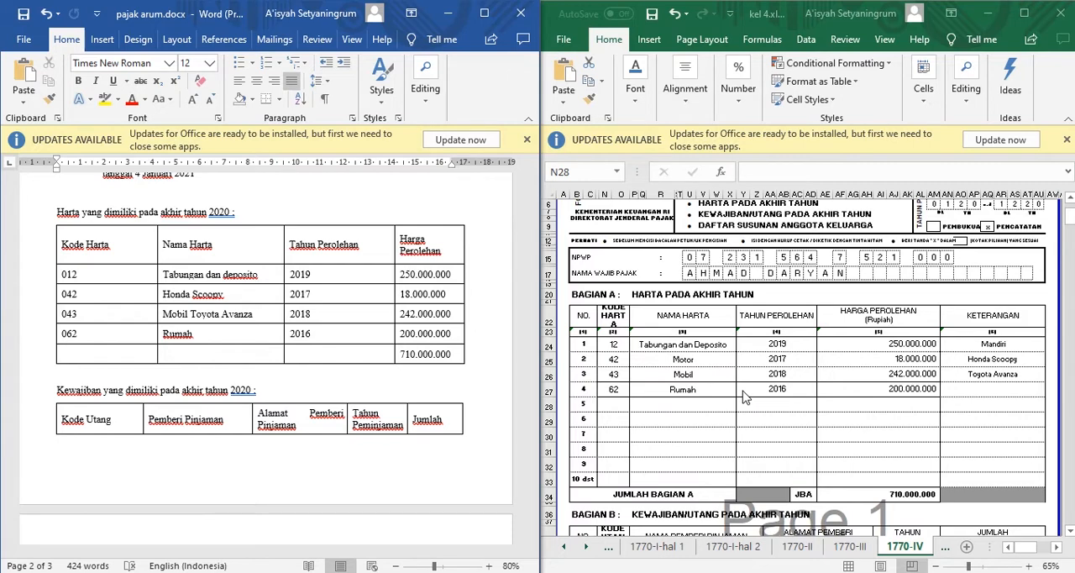
Compare the liabilities in Bagian B of sheet 1770-IV with the document's Kewajiban table.
scroll(746, 397, down, 1)
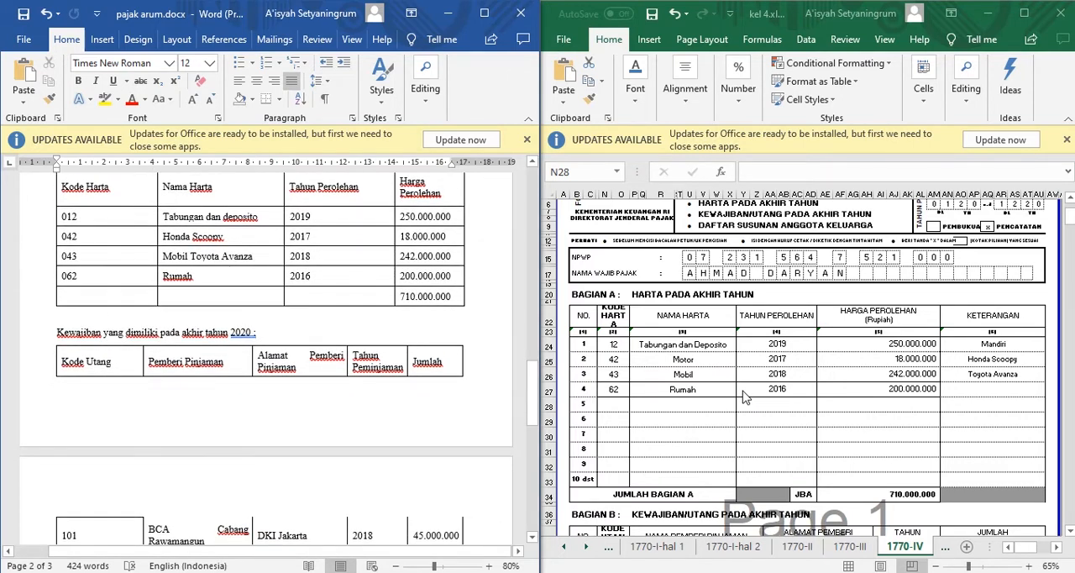
scroll(743, 395, down, 7)
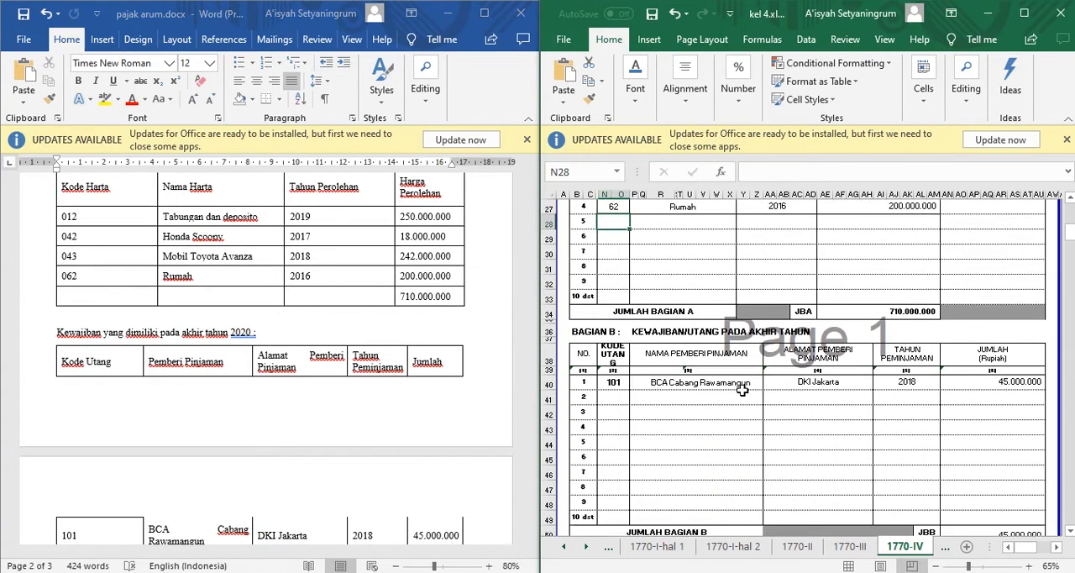
scroll(743, 391, down, 1)
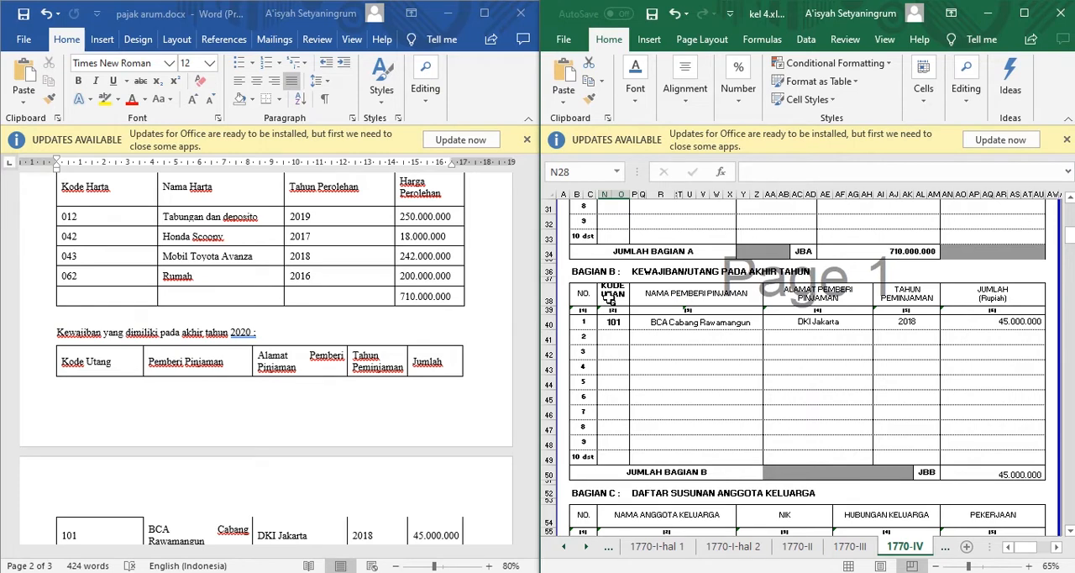
click(340, 406)
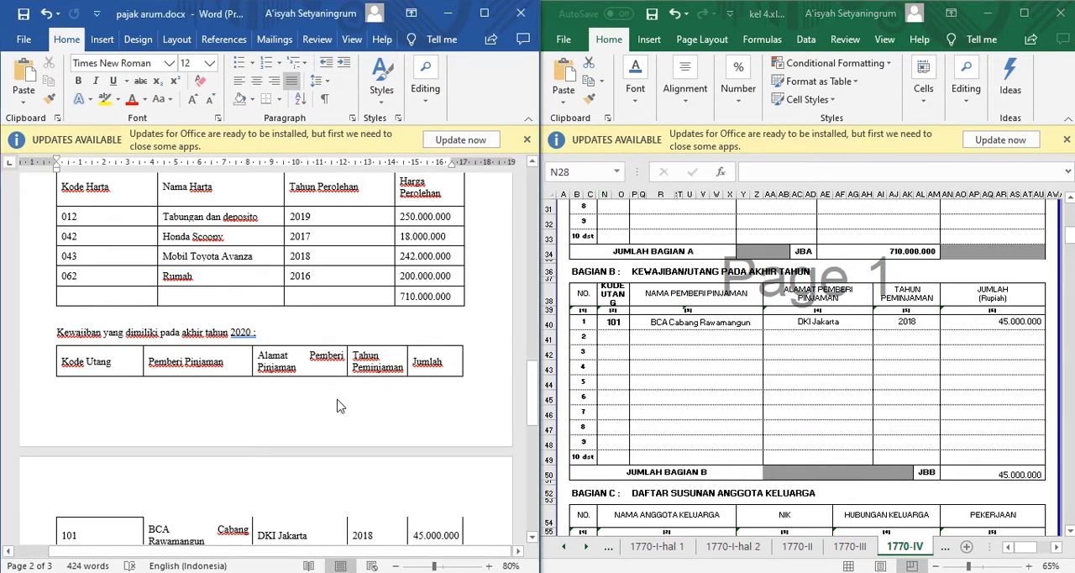
scroll(339, 406, down, 3)
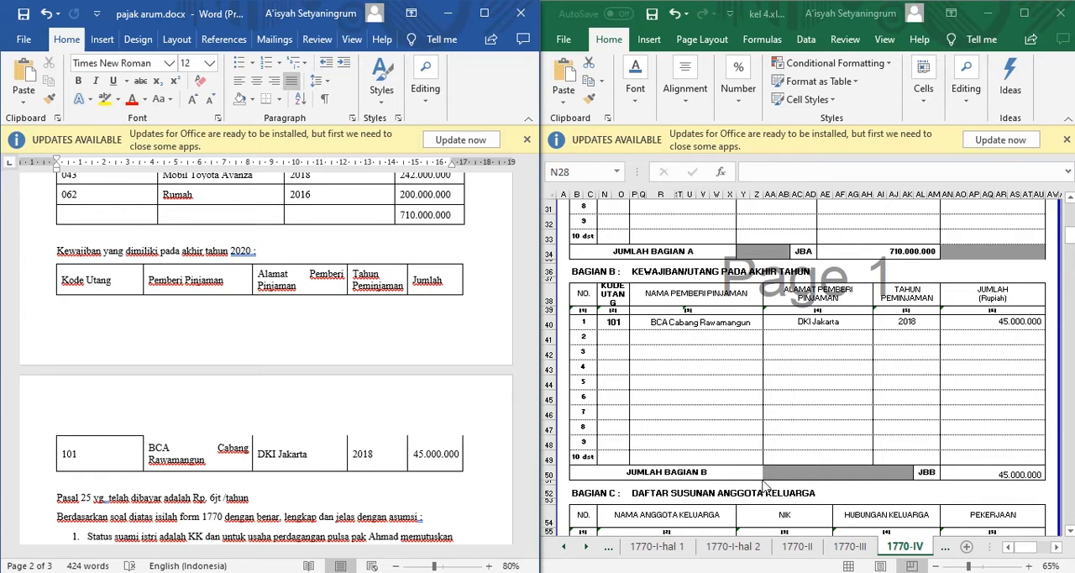
Compare the family members in Bagian C of sheet 1770-IV with the family table in the document.
scroll(765, 483, down, 3)
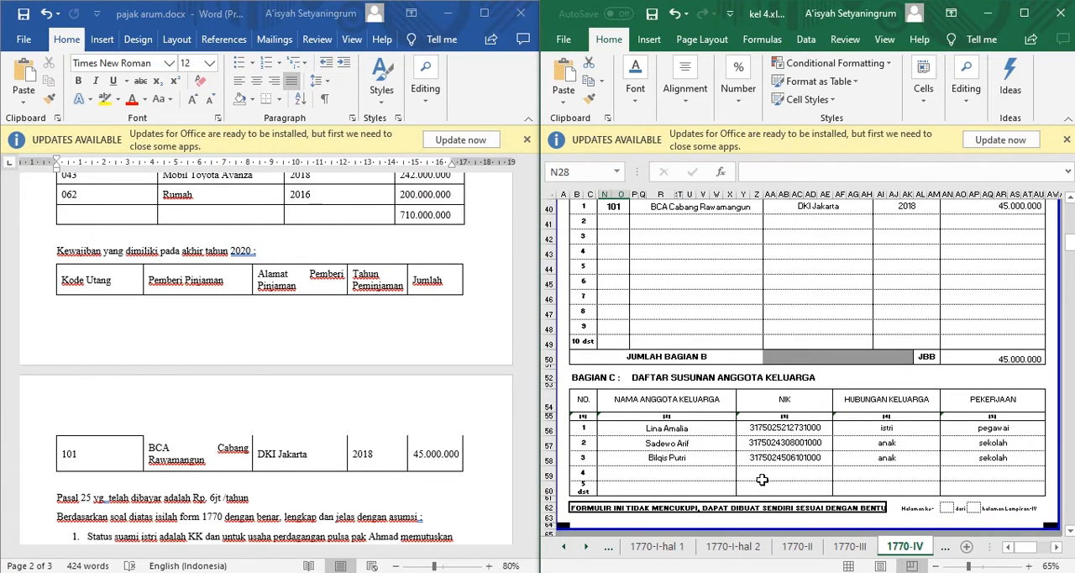
scroll(762, 480, down, 2)
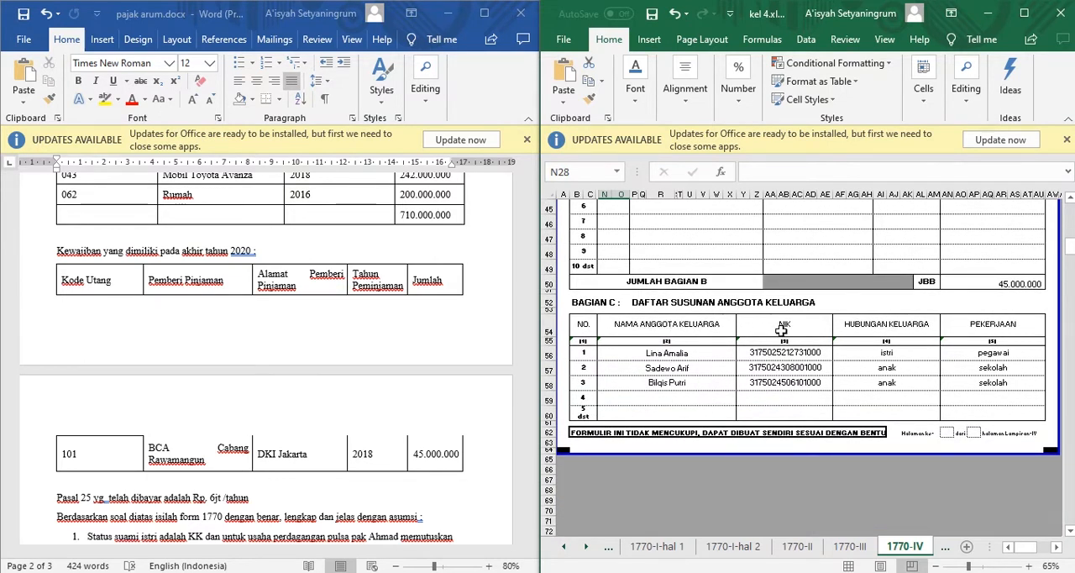
drag(529, 420, 552, 237)
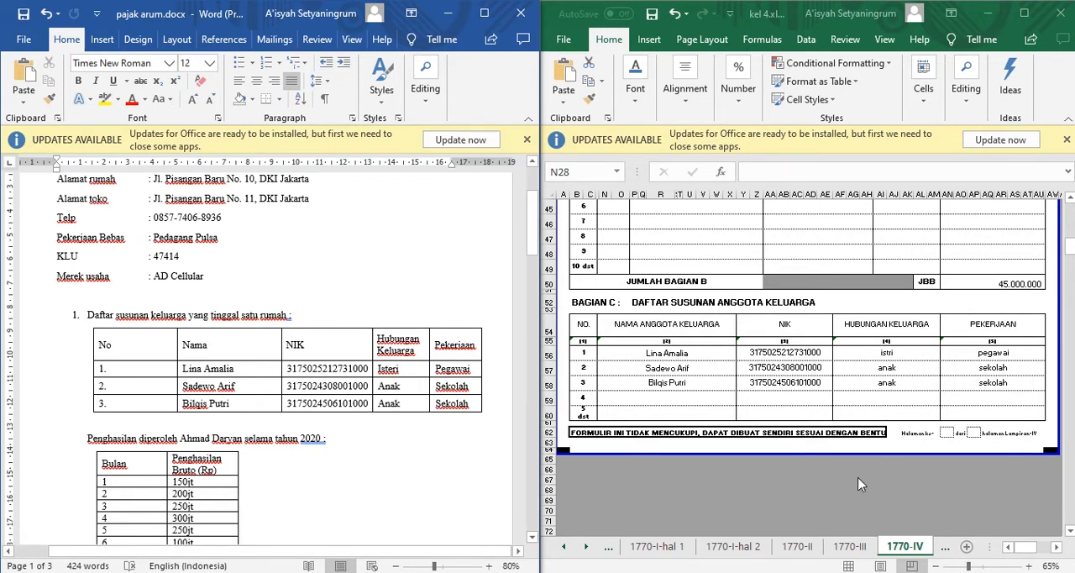
Open sheet 1770-III and review the final-tax income entries in its Bagian A.
click(851, 546)
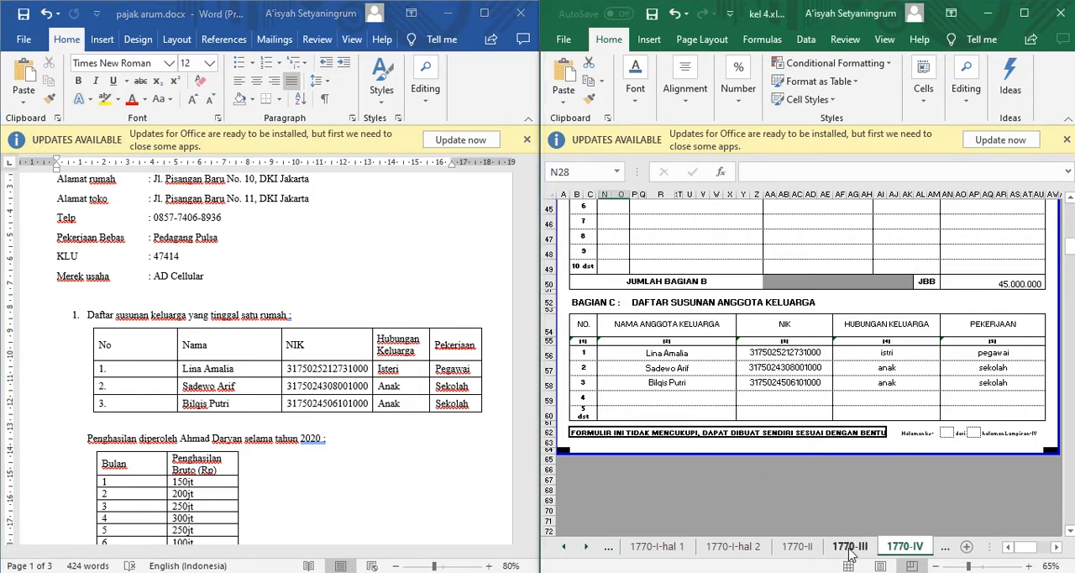
click(850, 547)
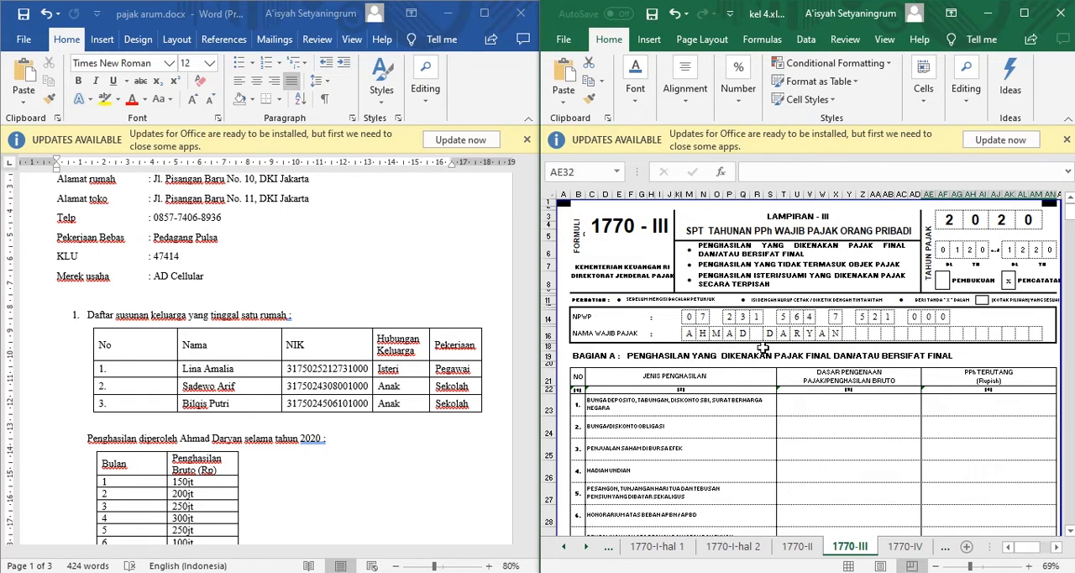
click(659, 454)
scroll(658, 453, down, 2)
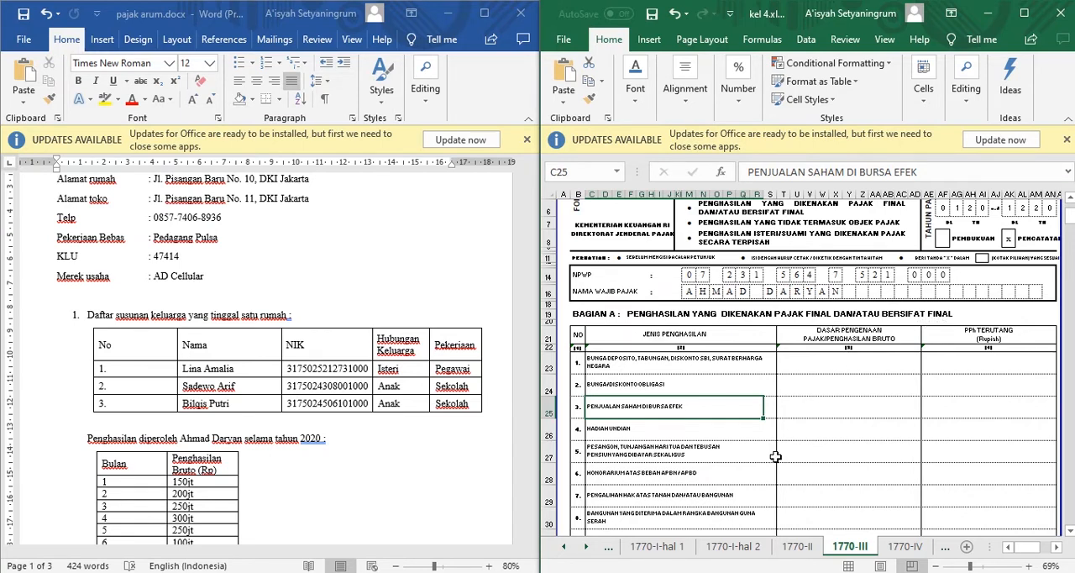
scroll(775, 457, down, 1)
scroll(775, 456, down, 1)
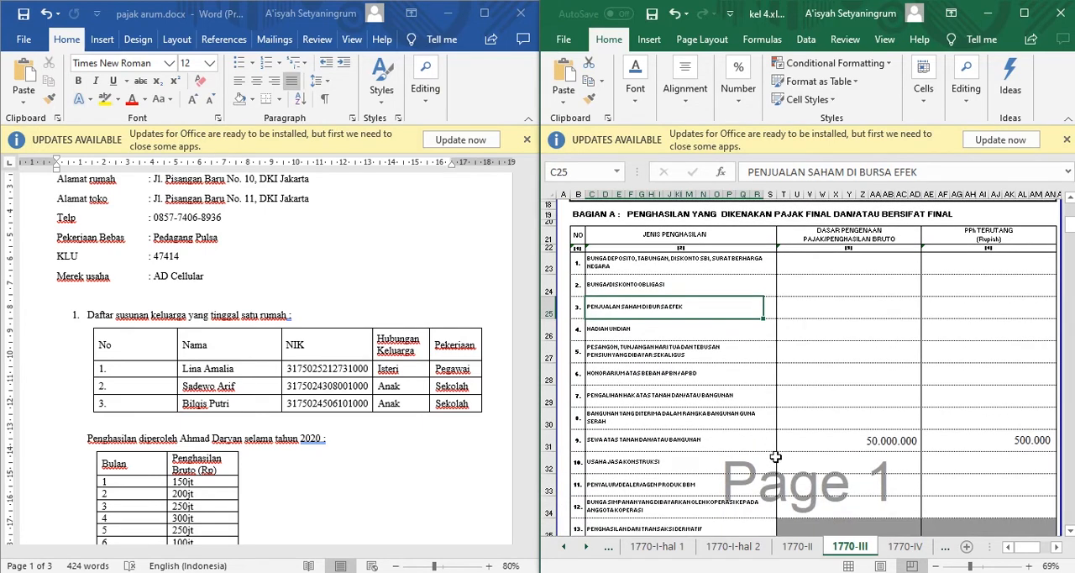
scroll(775, 456, down, 1)
scroll(775, 456, down, 3)
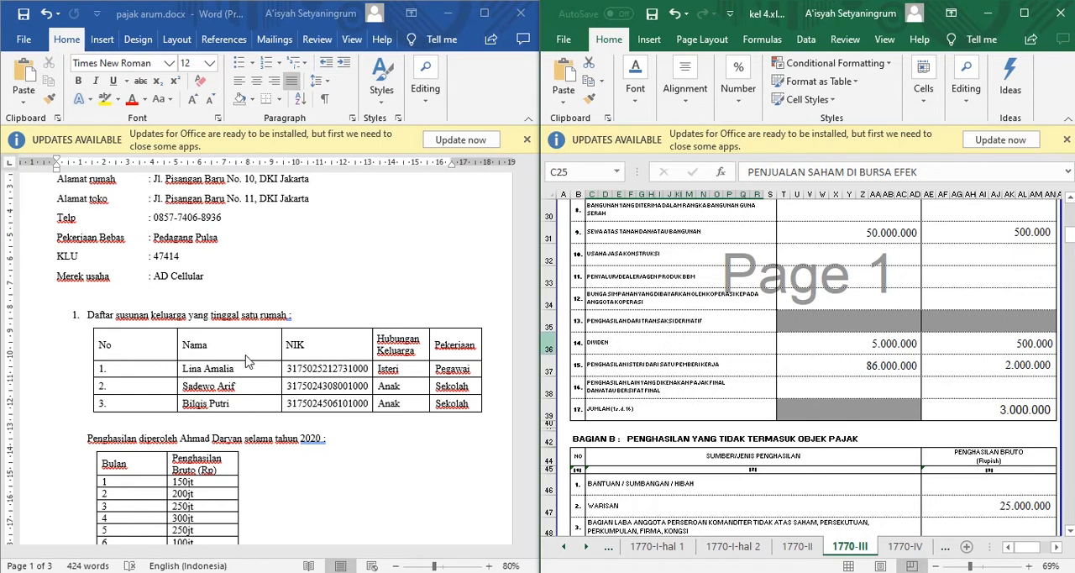
Read the document's monthly income table and its royalty, shop rental, inheritance and dividend items.
scroll(280, 412, down, 4)
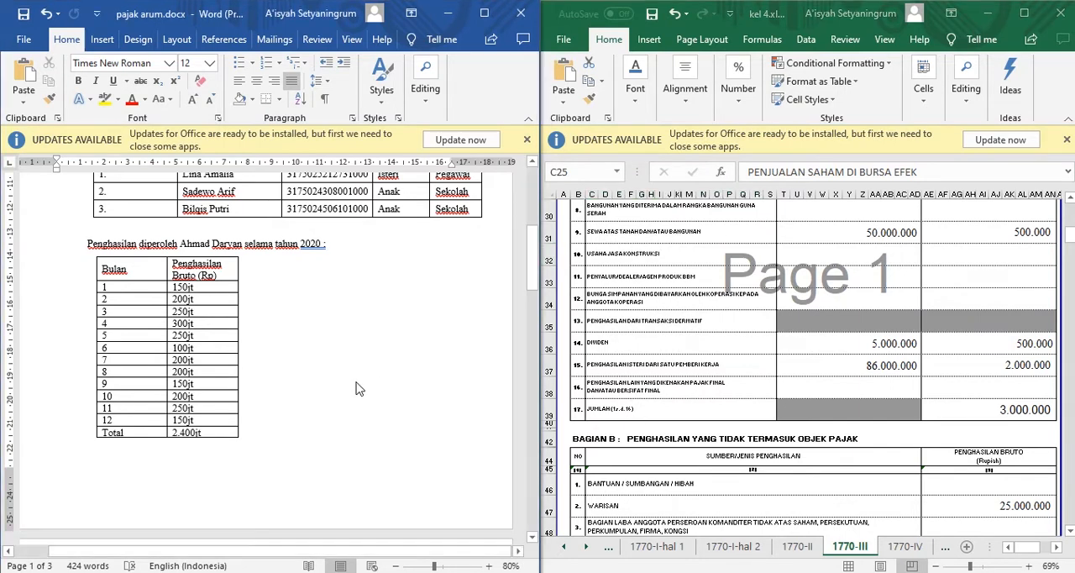
scroll(357, 380, down, 5)
scroll(357, 380, down, 5)
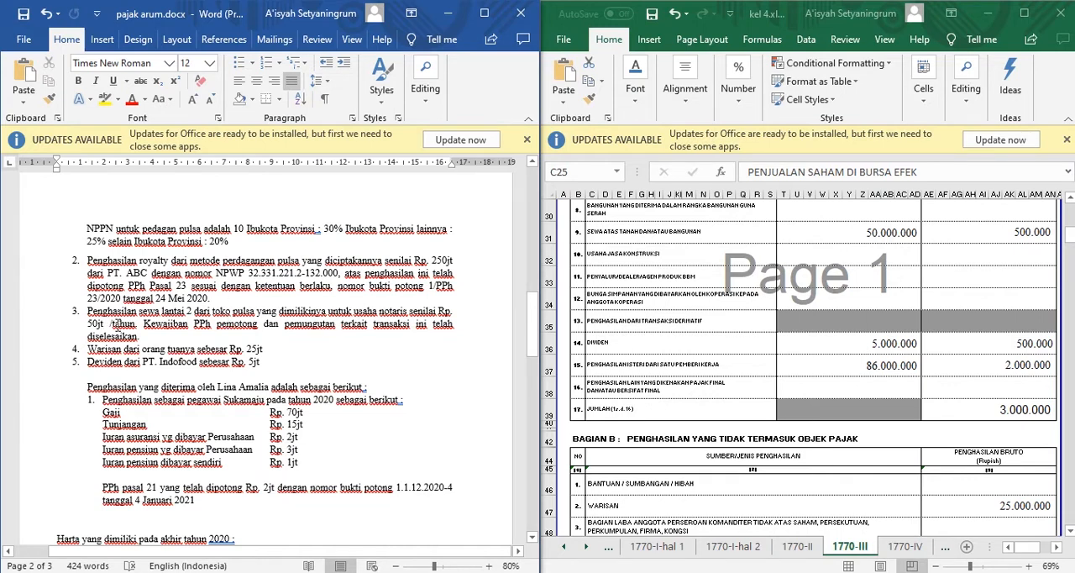
click(108, 323)
text(/)
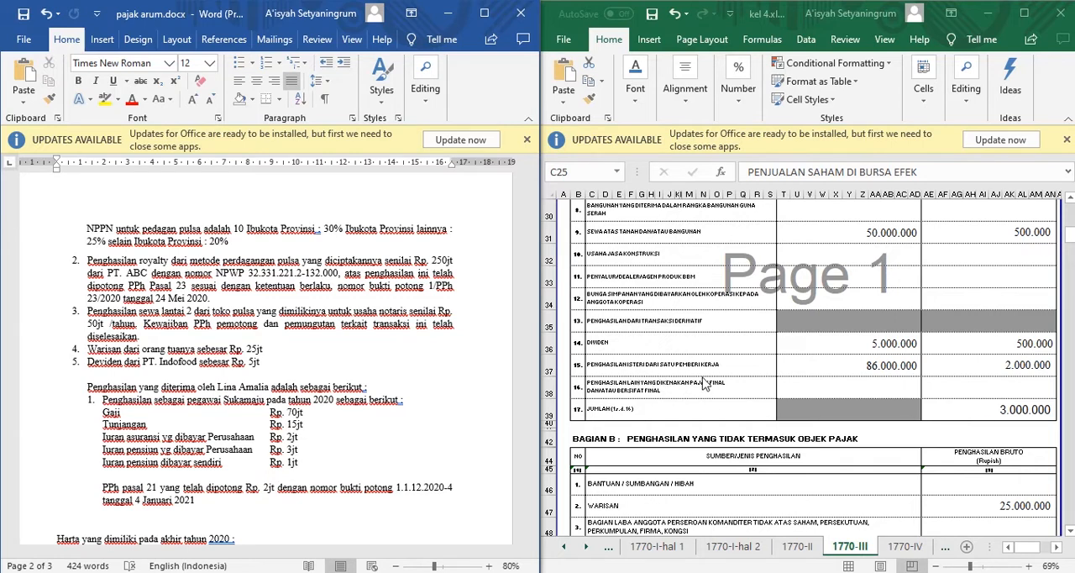
Recheck the family and monthly income tables, and read the wife's salary and PPh 21 details in the document.
click(256, 377)
scroll(256, 377, up, 15)
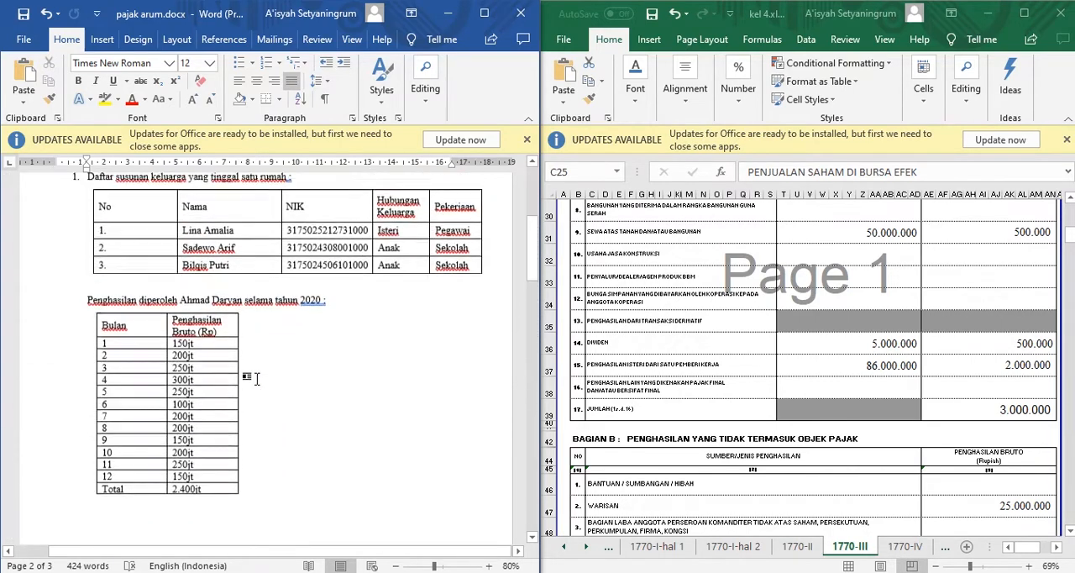
scroll(258, 380, up, 3)
scroll(259, 380, down, 10)
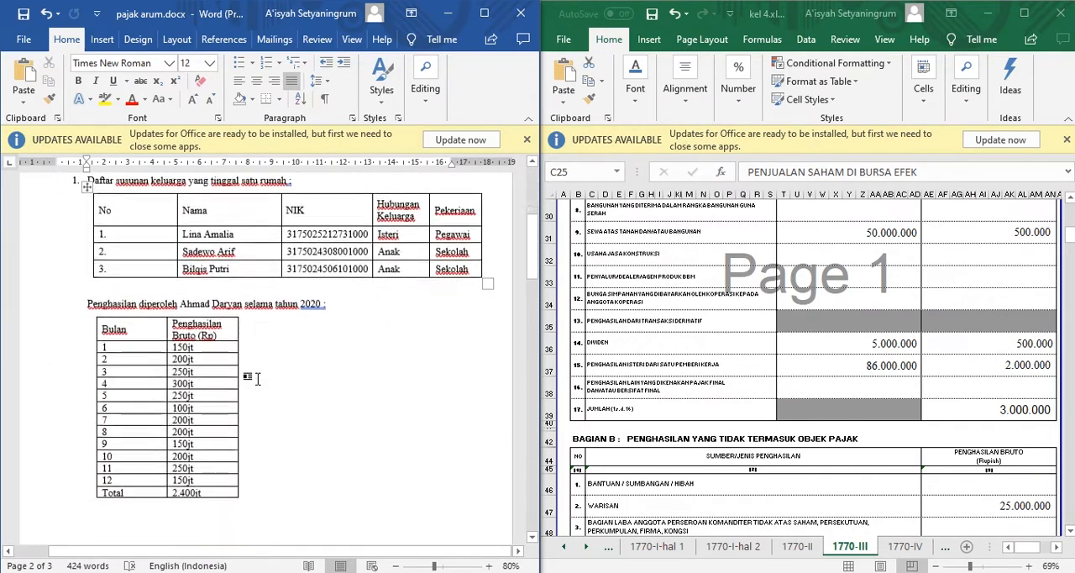
scroll(259, 379, down, 8)
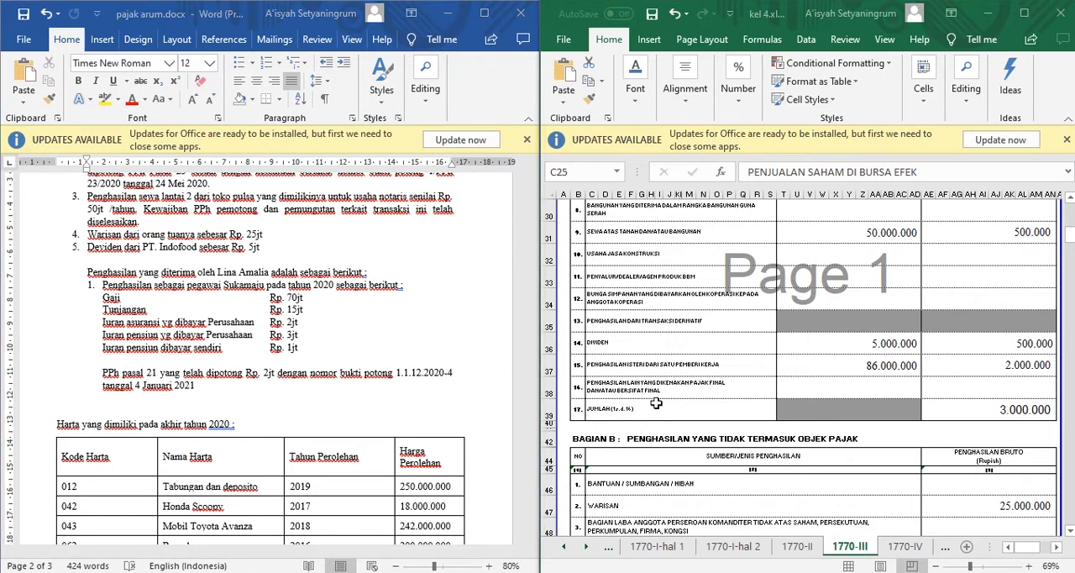
Review the non-taxable income in Bagian B and the spouse's separately taxed income in Bagian C of sheet 1770-III.
scroll(656, 403, down, 1)
scroll(656, 403, down, 2)
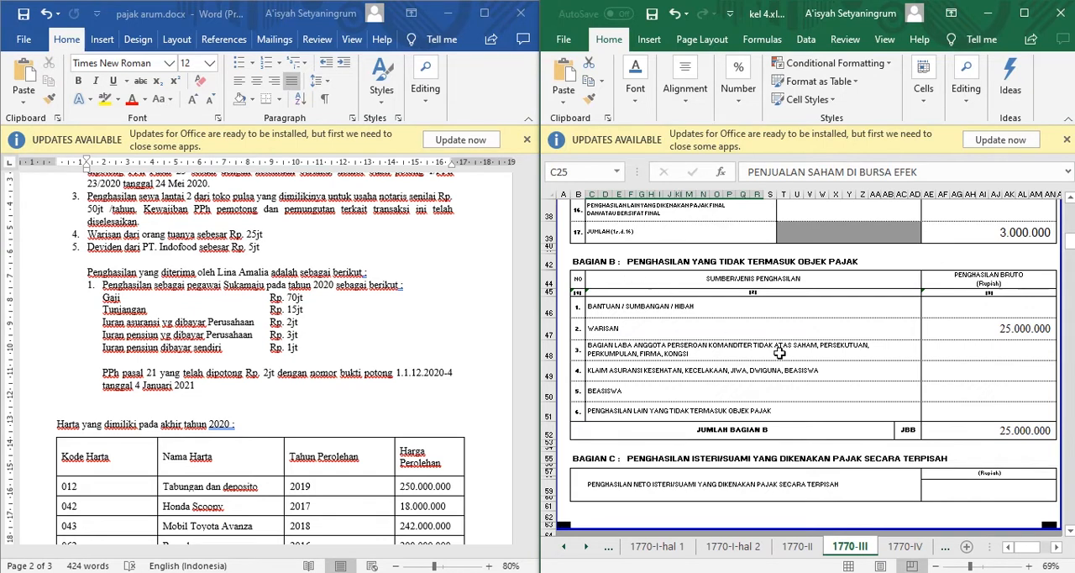
click(809, 425)
scroll(811, 425, down, 1)
scroll(811, 424, down, 1)
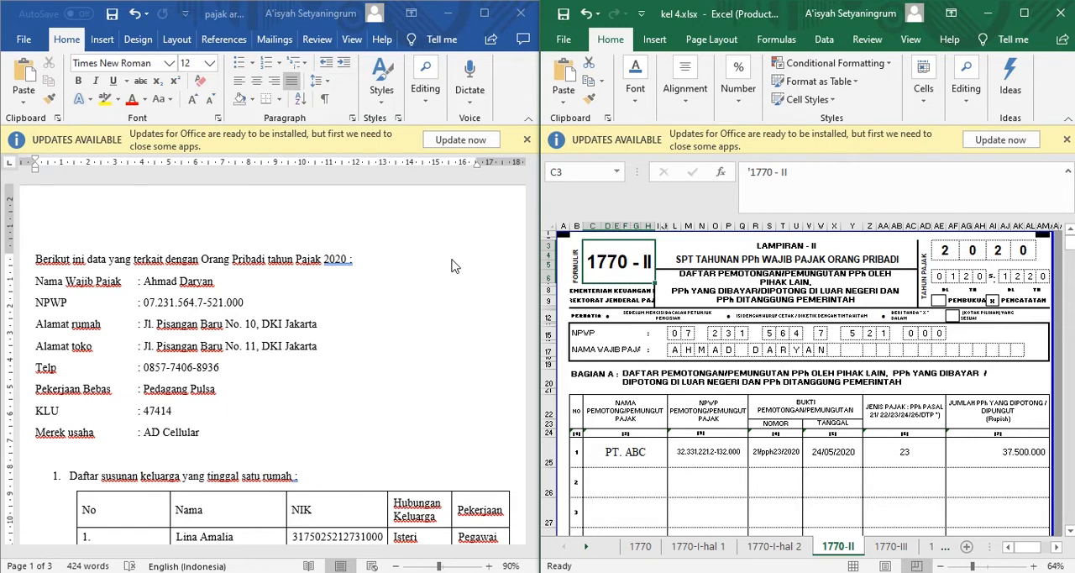
Compare the PT. ABC withholding entry on sheet 1770-II with the royalty item in the document.
click(360, 343)
scroll(359, 342, down, 20)
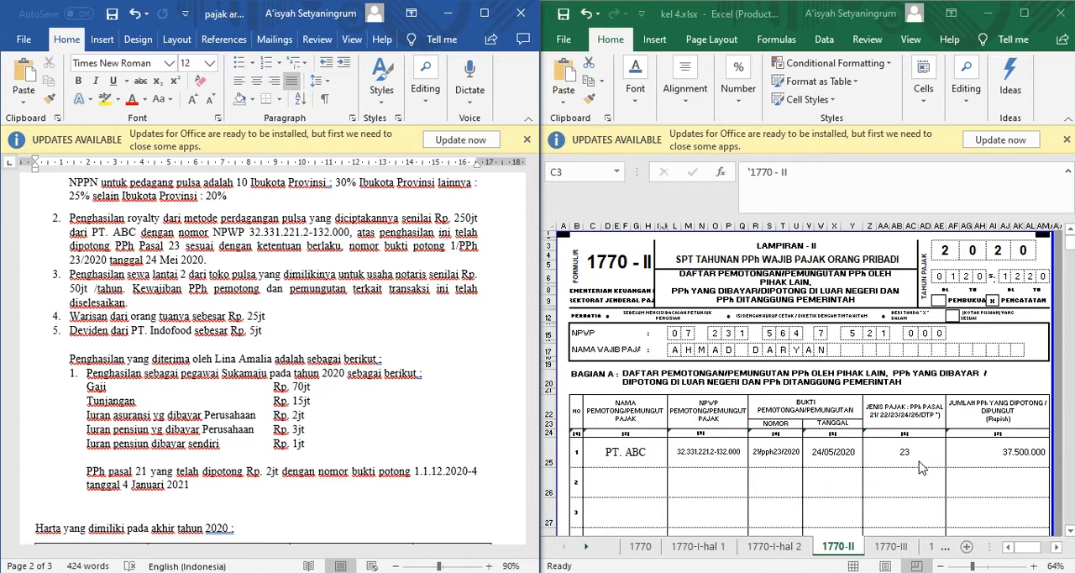
scroll(922, 468, down, 1)
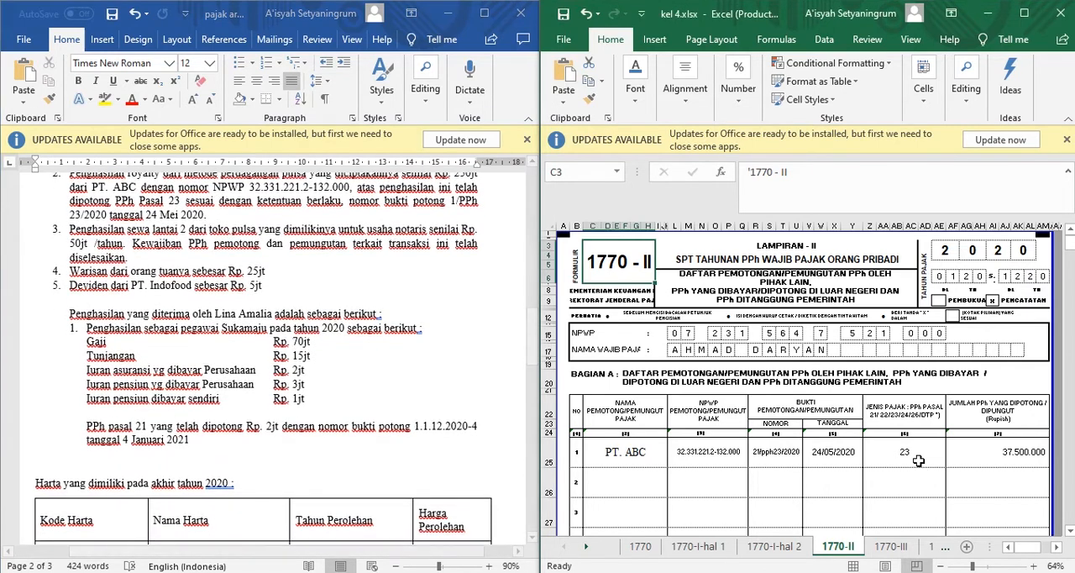
scroll(922, 468, down, 8)
scroll(919, 460, down, 2)
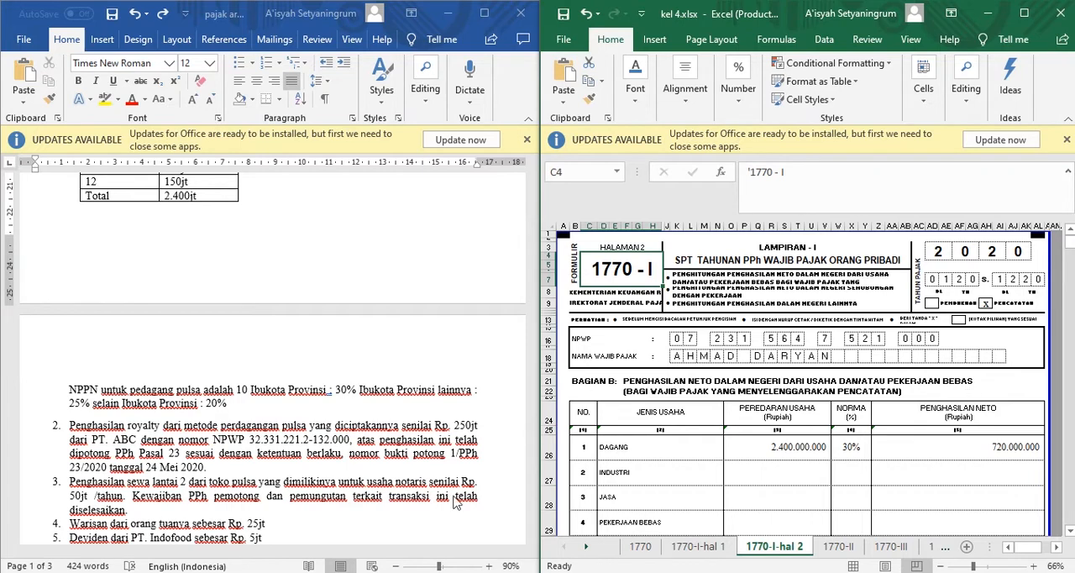
Check Bagian B, C and D of sheet 1770-I-hal 2 against the document's NPPN rate and royalty income.
scroll(454, 497, up, 2)
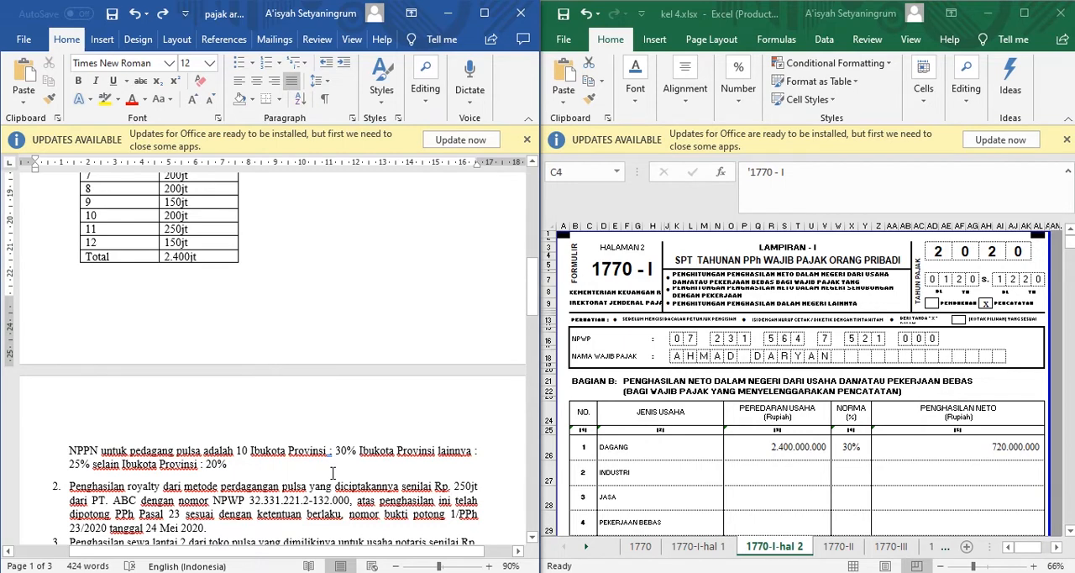
scroll(333, 473, down, 1)
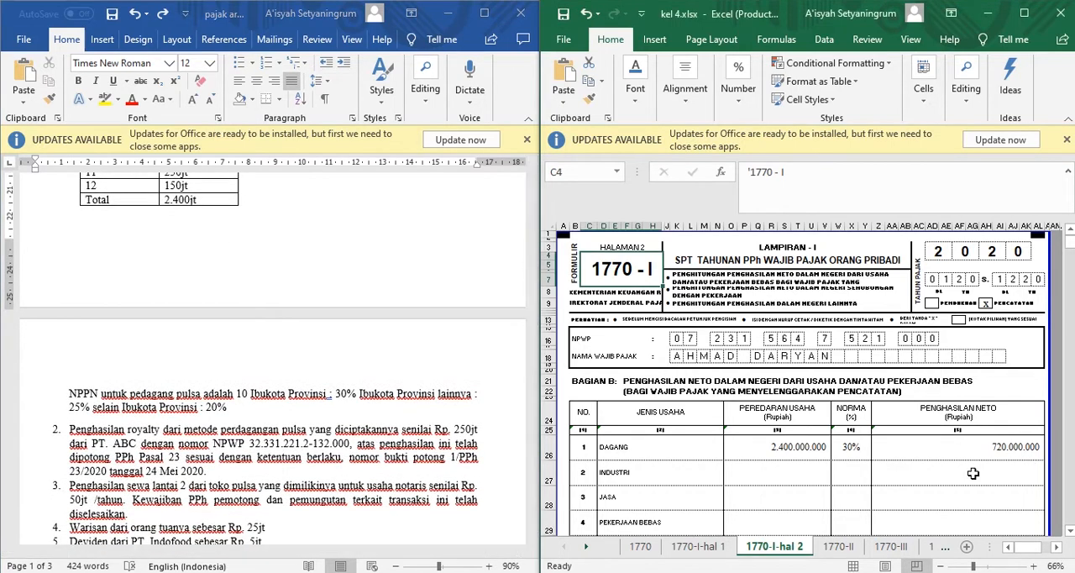
scroll(974, 476, down, 3)
scroll(972, 473, down, 4)
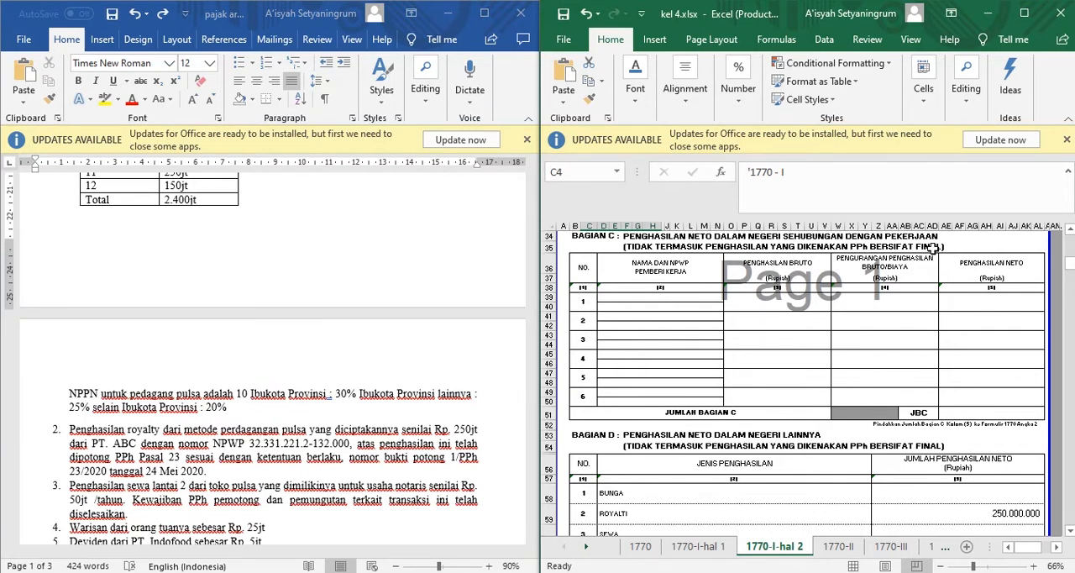
scroll(636, 451, down, 1)
scroll(636, 451, down, 2)
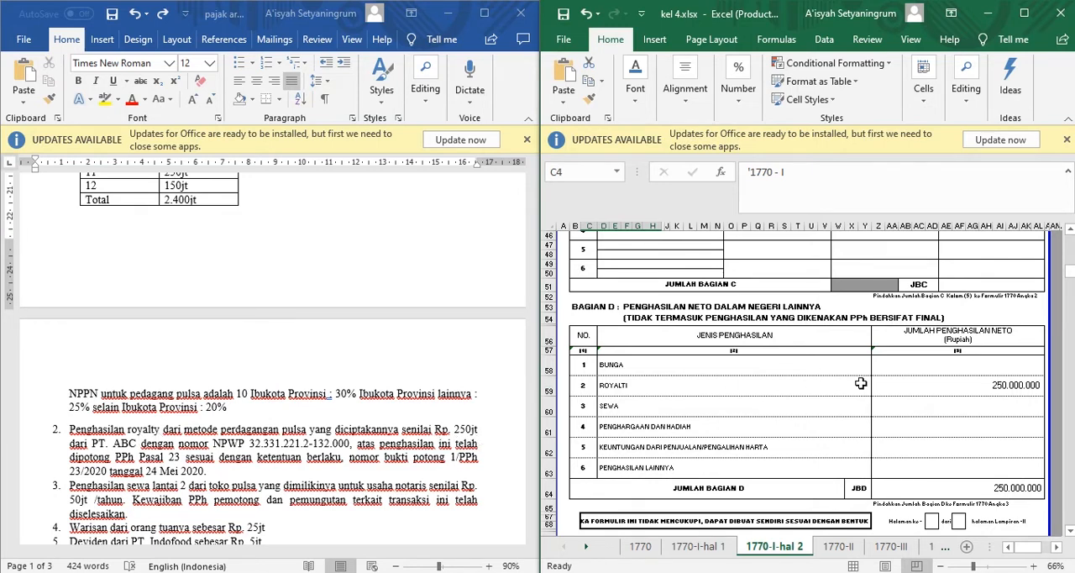
Open sheet 1770-I-hal 1 and review its Bagian A through the fiscal adjustment sections.
click(719, 551)
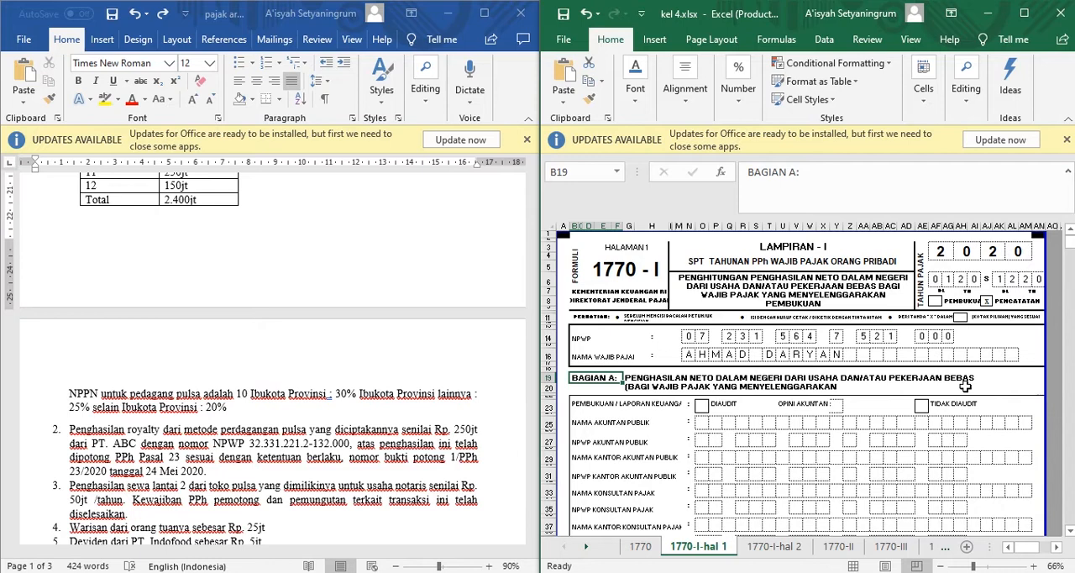
scroll(933, 436, down, 9)
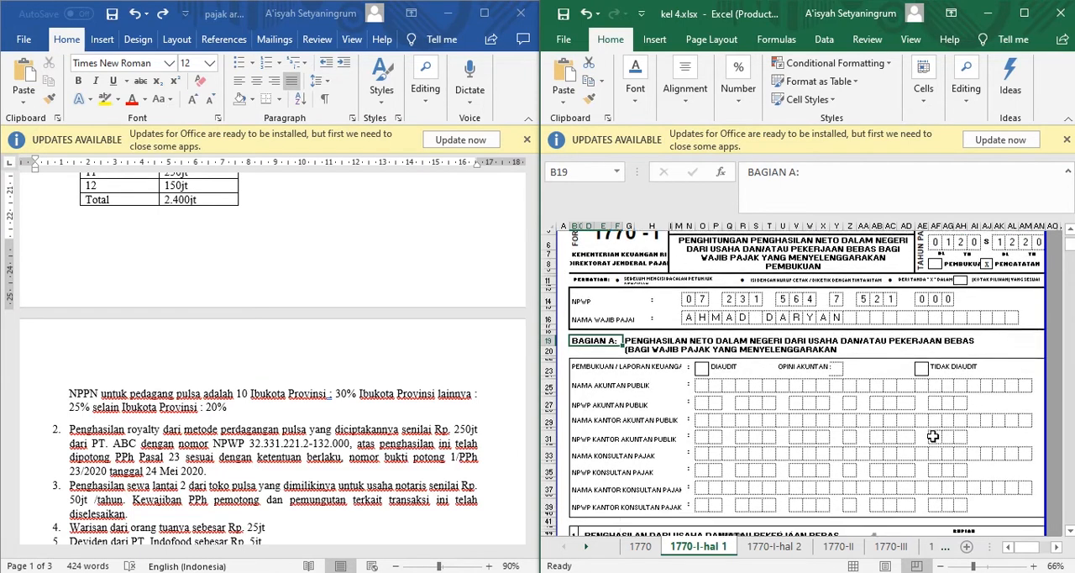
scroll(933, 436, down, 12)
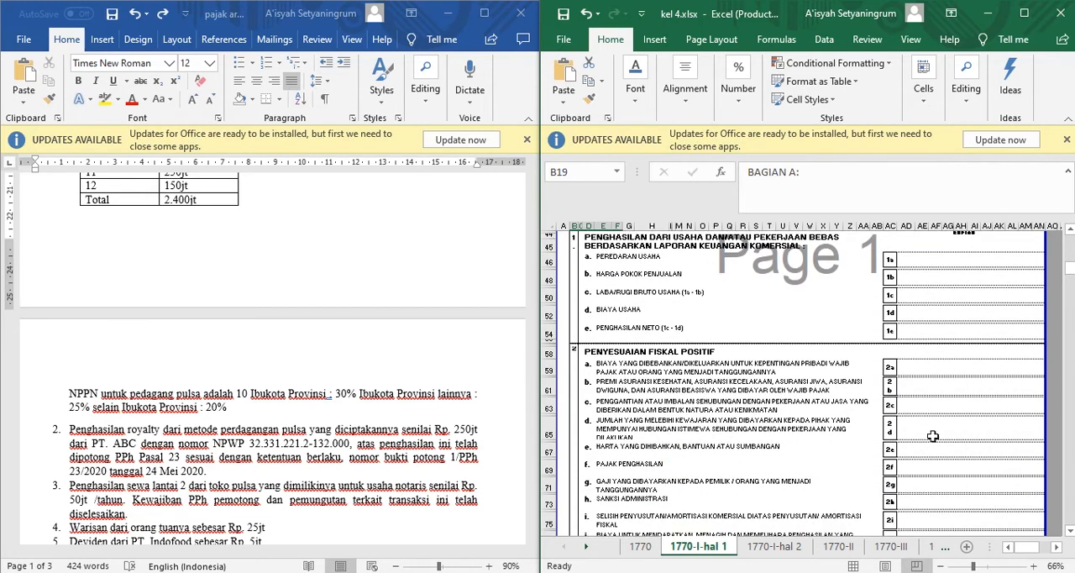
scroll(934, 436, down, 2)
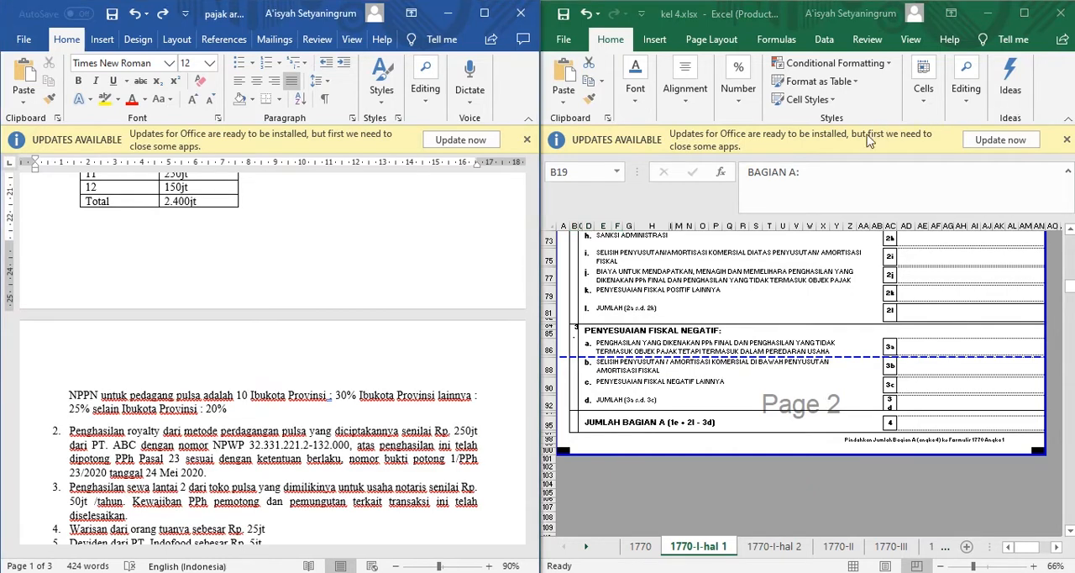
Open the main form sheet 1770 and compare its identity section with the taxpayer data at the beginning of the Word document.
click(640, 547)
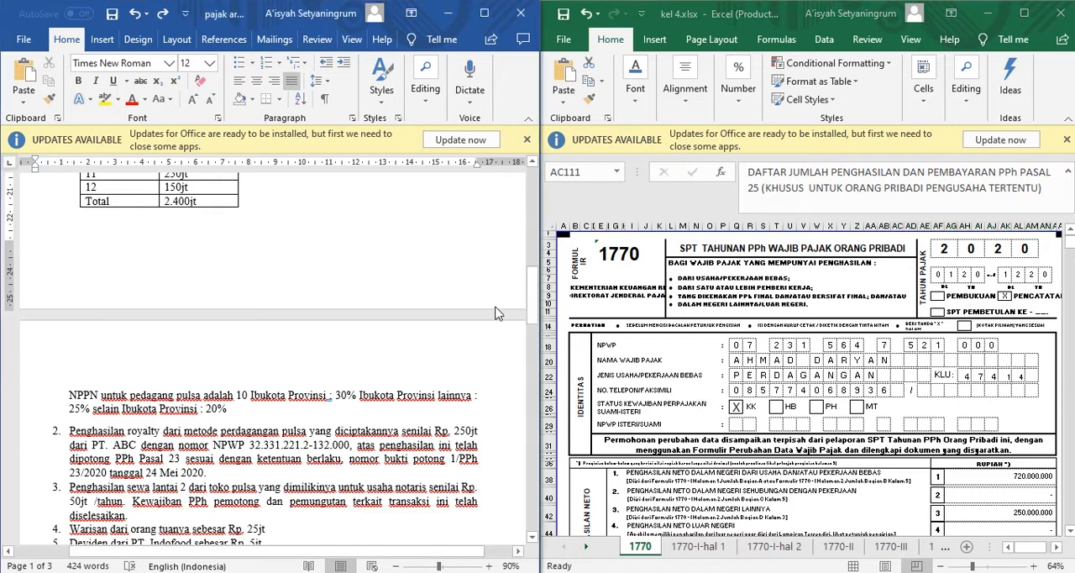
scroll(496, 313, up, 8)
scroll(496, 309, up, 5)
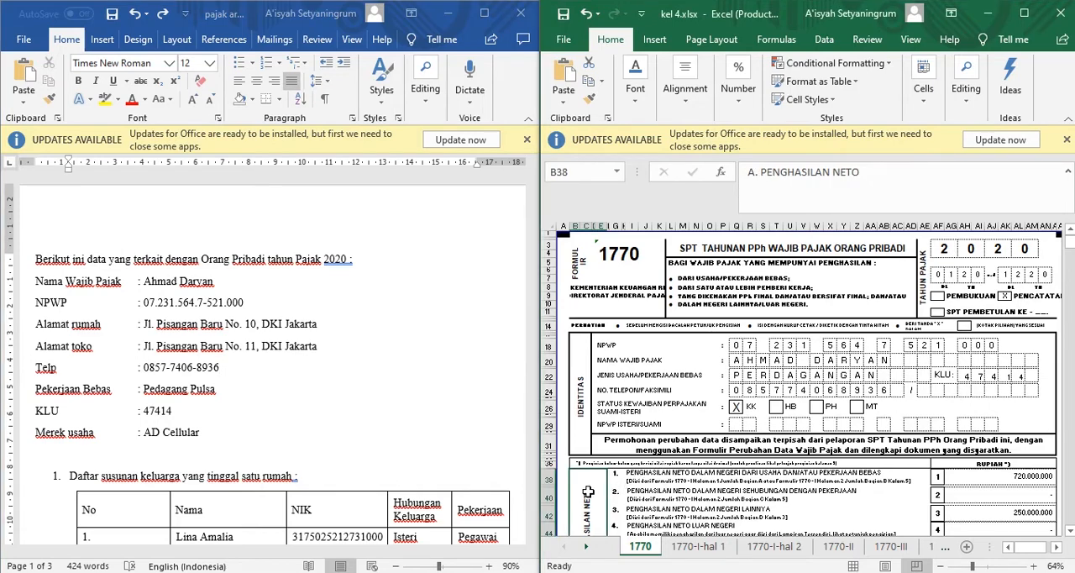
Review section A, Penghasilan Neto, on sheet 1770, checking the entries and formulas in lines 1, 3, 5 and 7.
scroll(588, 492, down, 6)
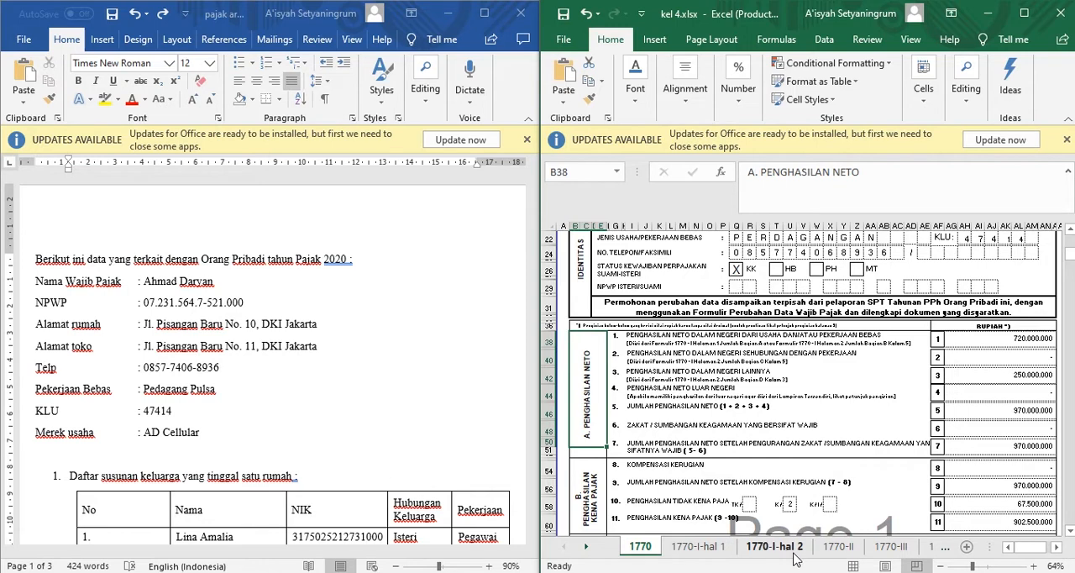
click(1004, 339)
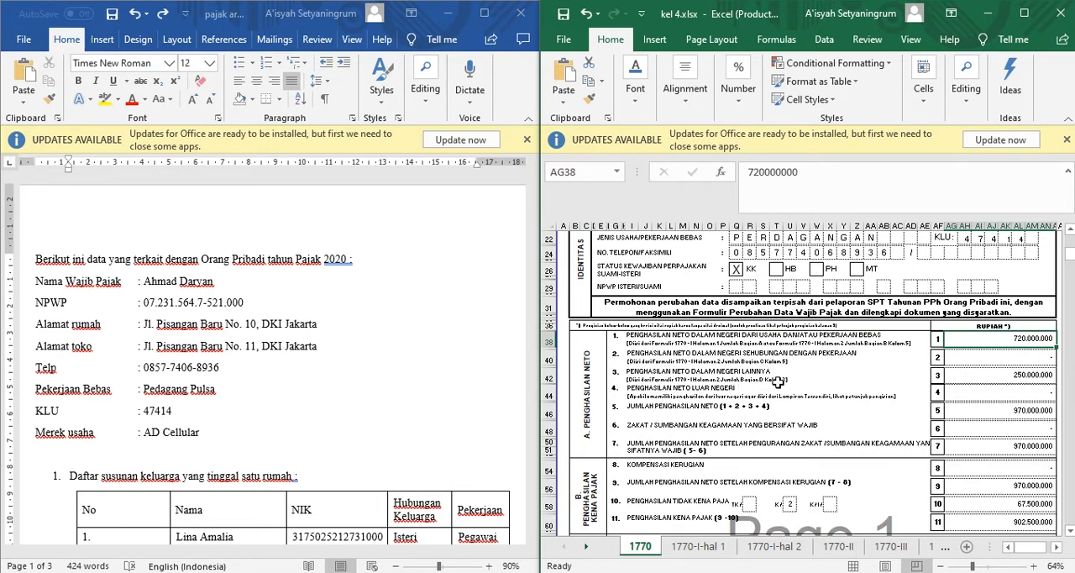
click(977, 378)
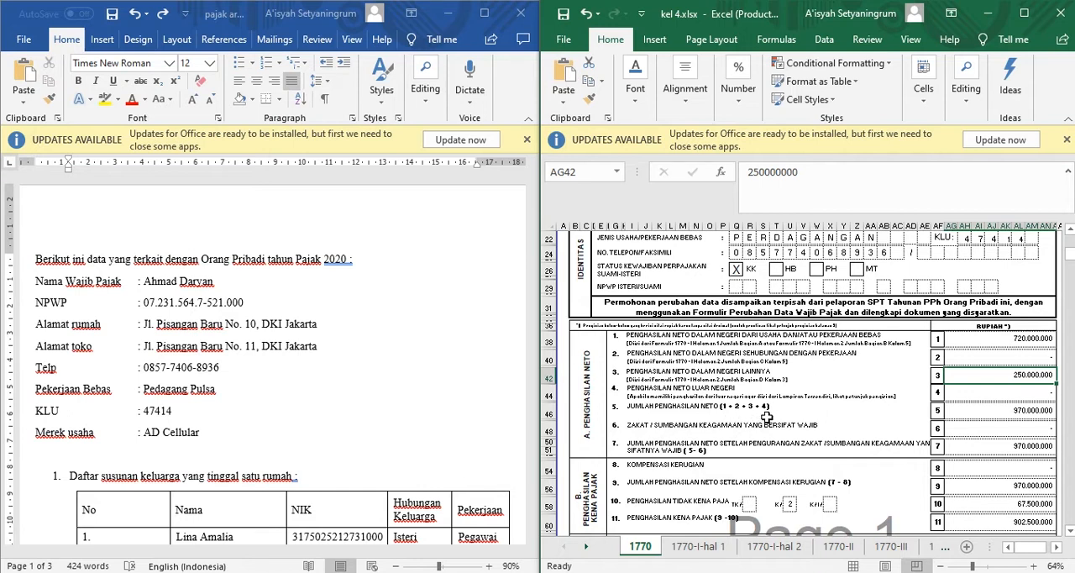
click(970, 412)
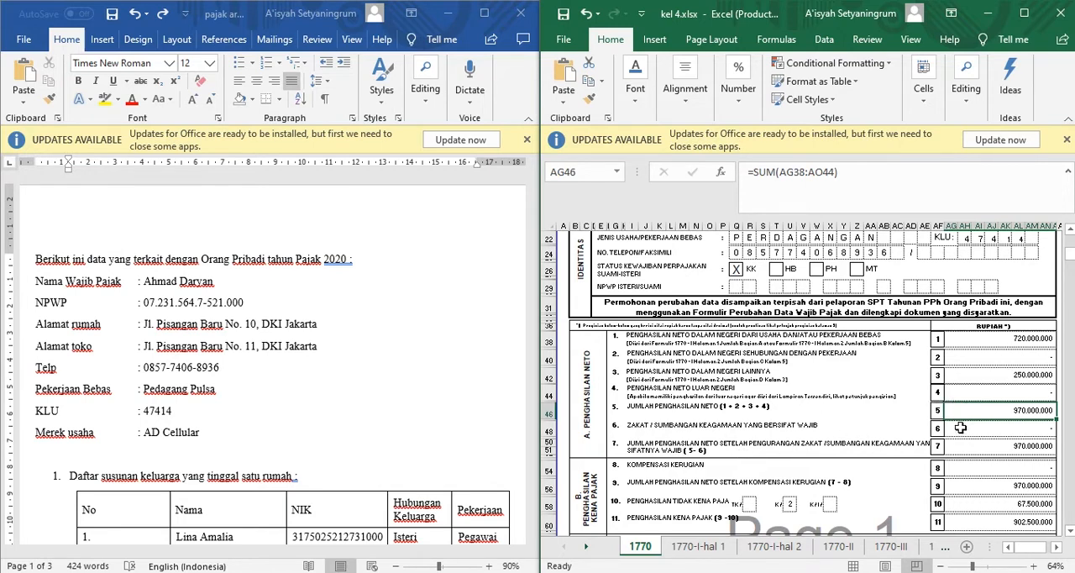
click(982, 448)
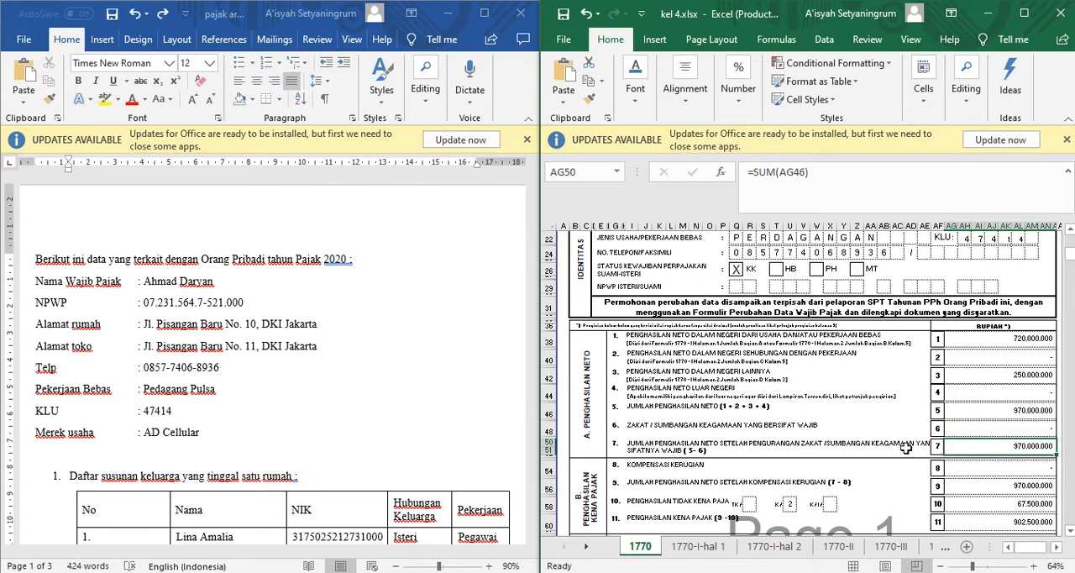
Check section B, Penghasilan Kena Pajak, from the loss compensation in line 8 through the taxable income formula in line 11.
click(595, 483)
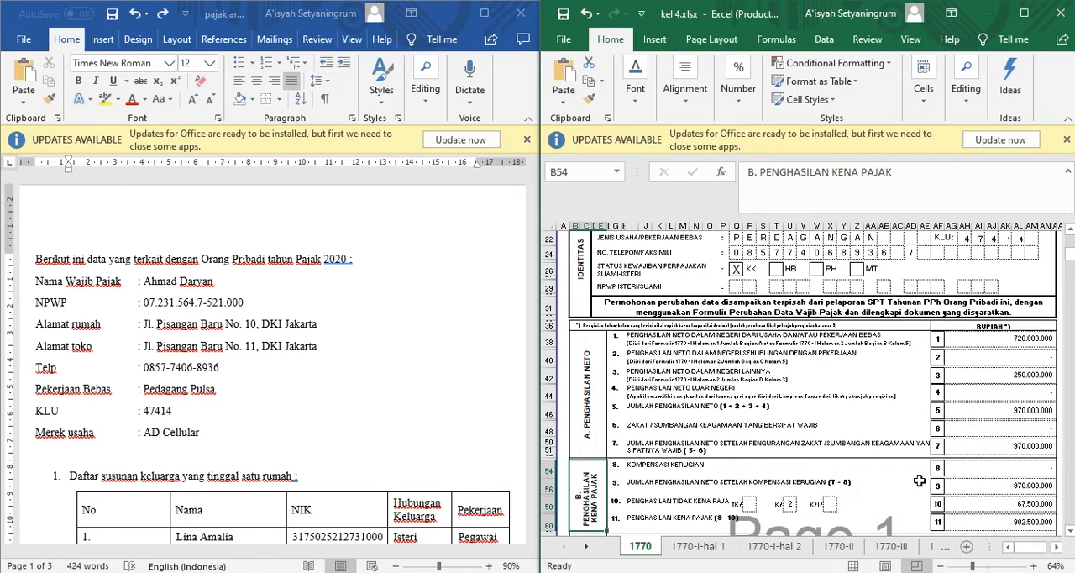
click(993, 451)
click(994, 466)
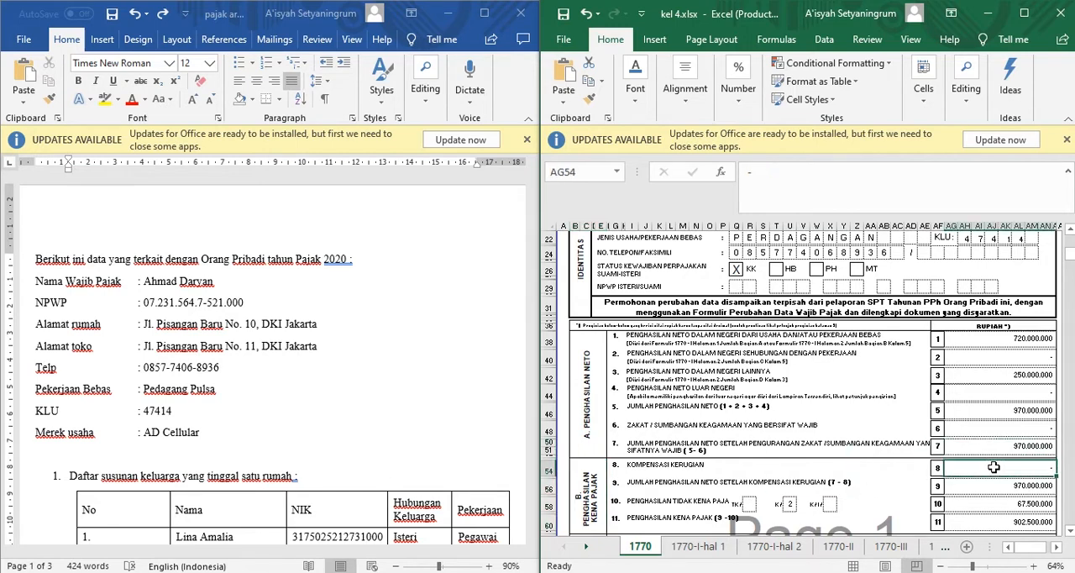
click(993, 486)
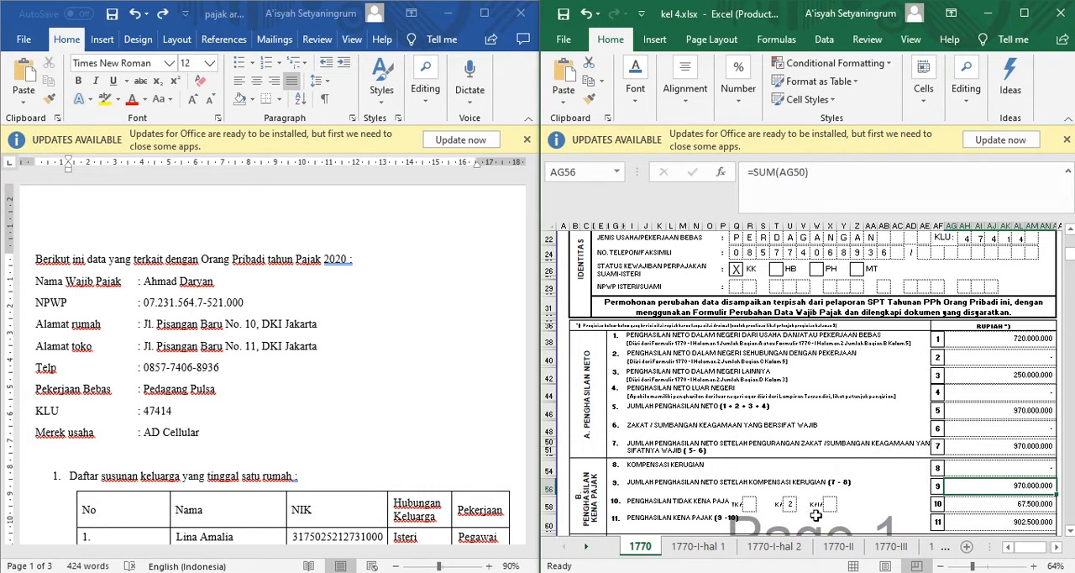
click(975, 505)
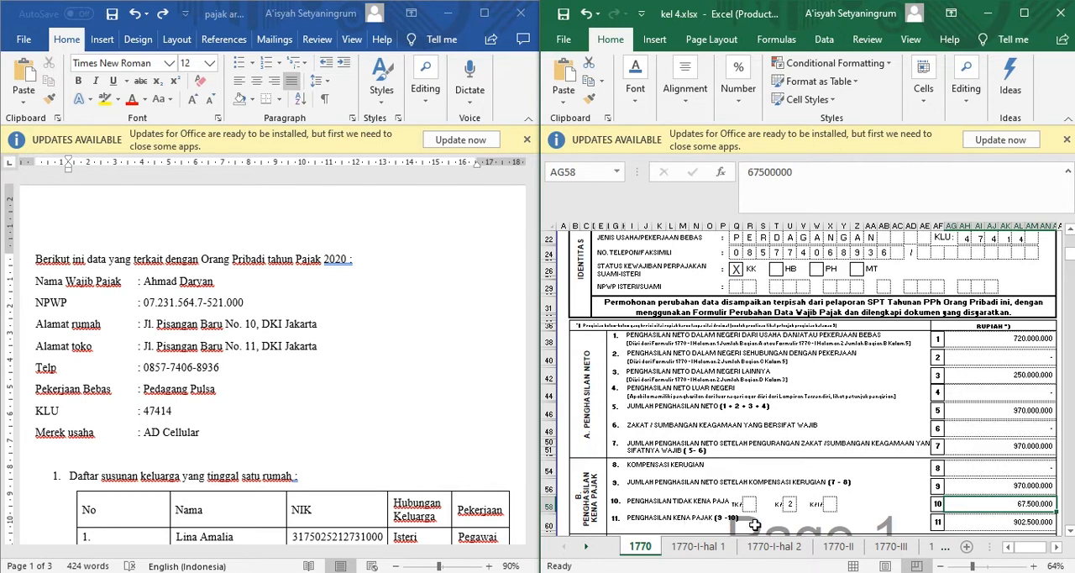
click(968, 488)
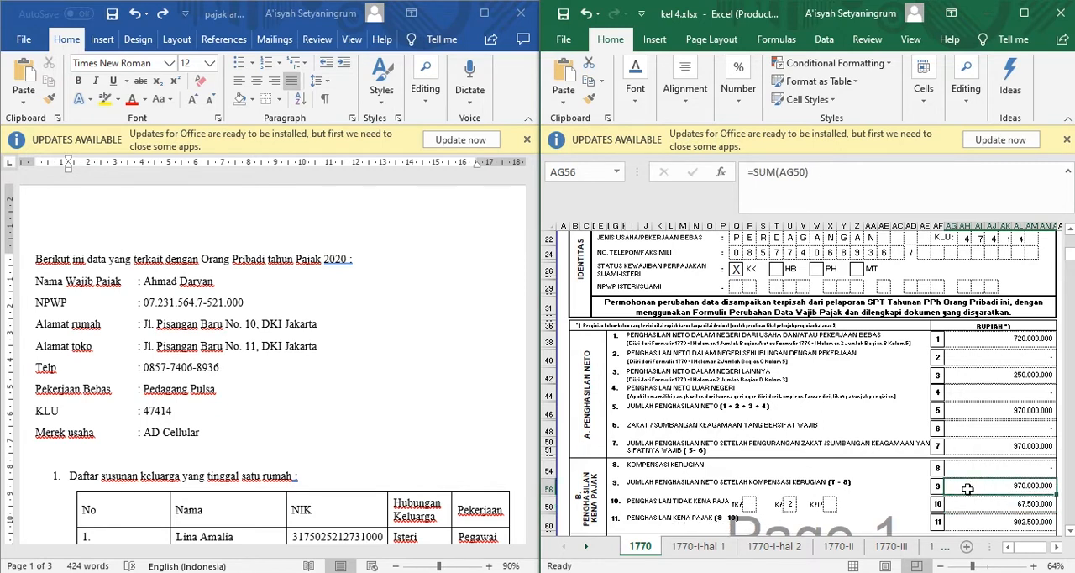
click(971, 504)
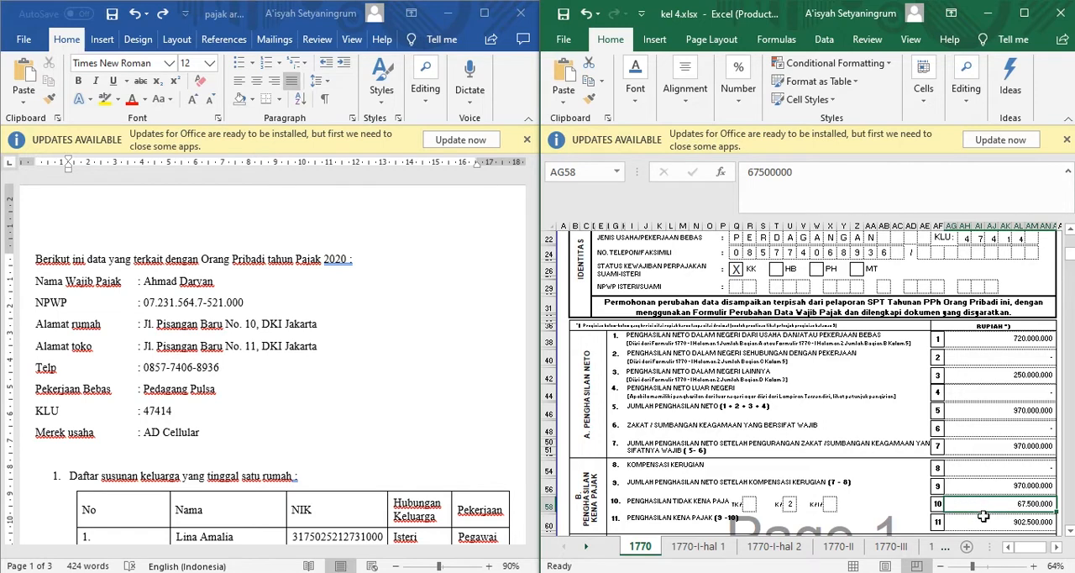
click(983, 521)
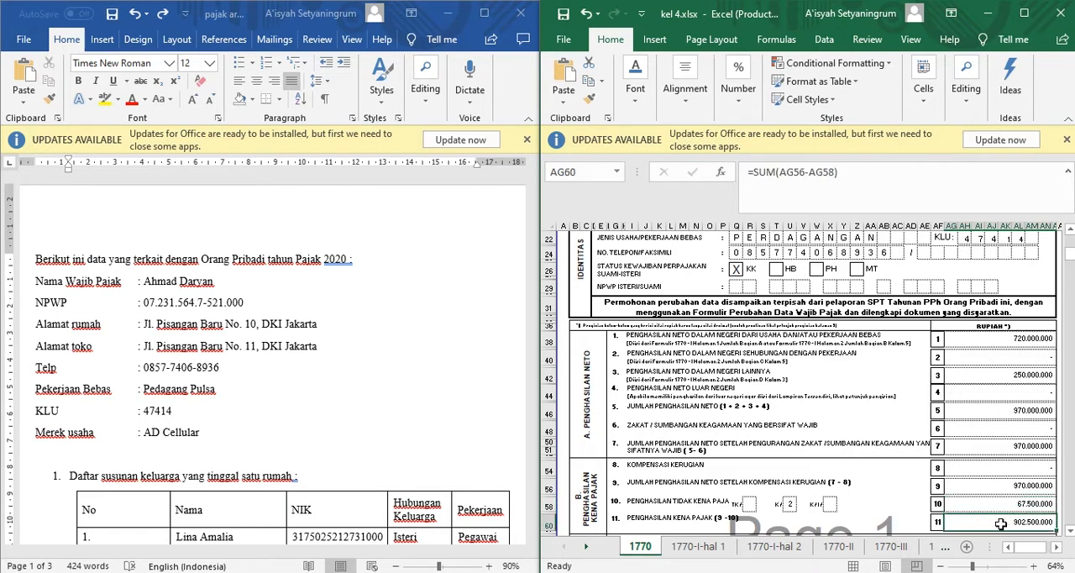
Examine section C, PPh Terutang, including the progressive rate formula in line 12 and the total in line 14.
scroll(644, 499, down, 6)
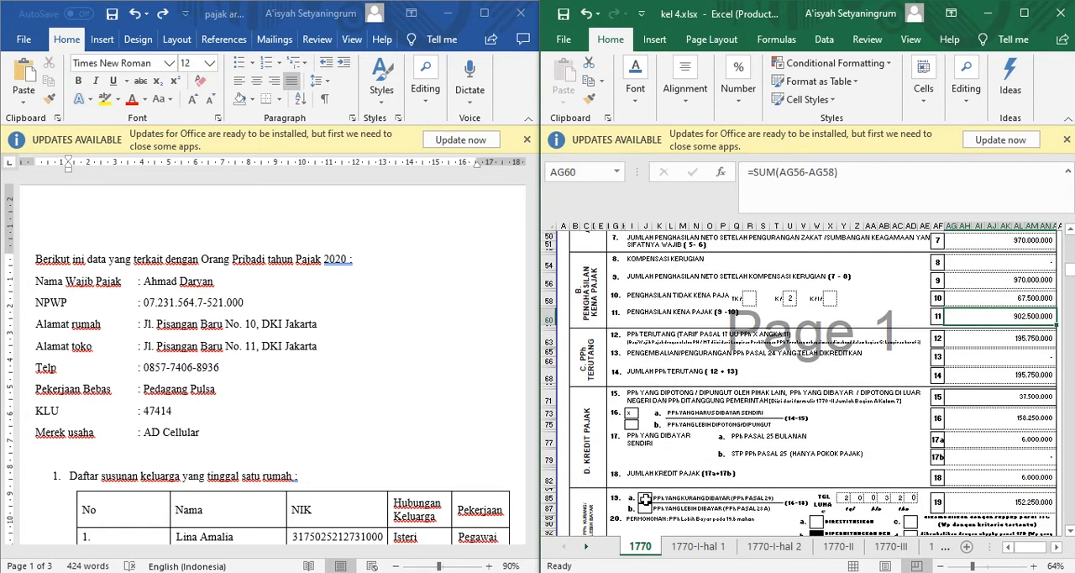
click(591, 373)
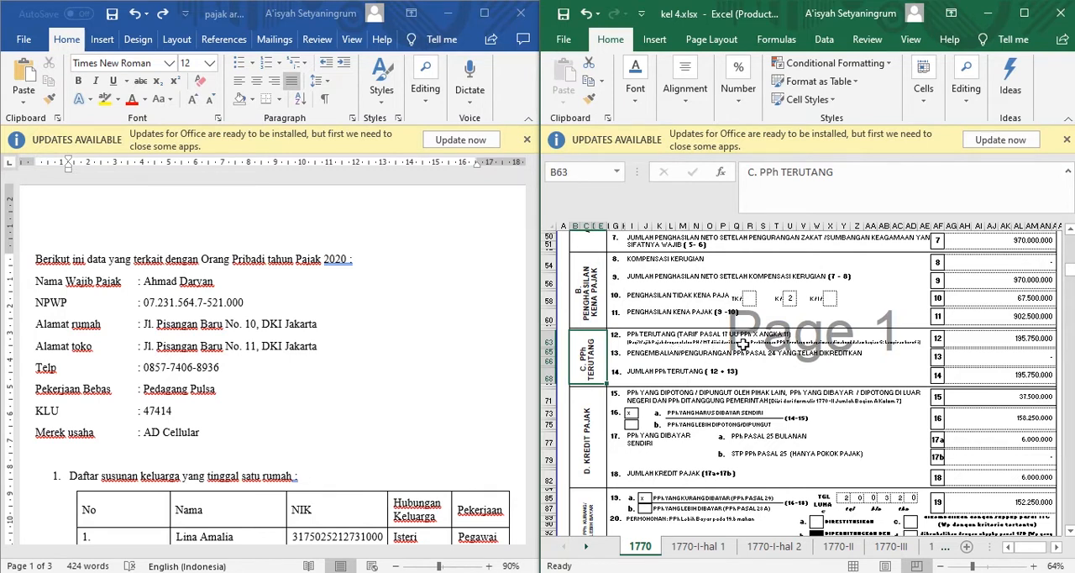
click(960, 338)
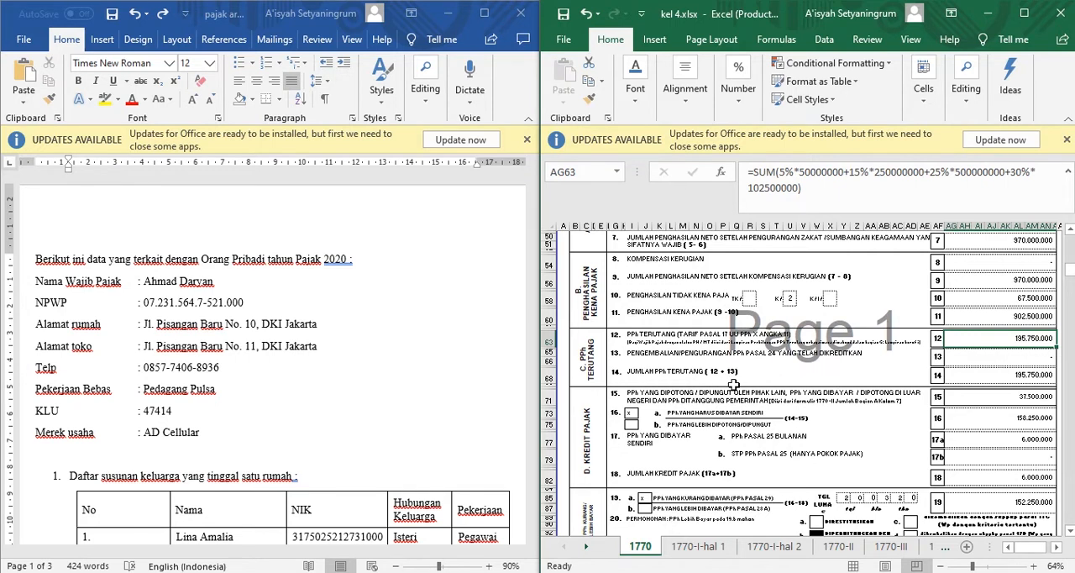
click(978, 378)
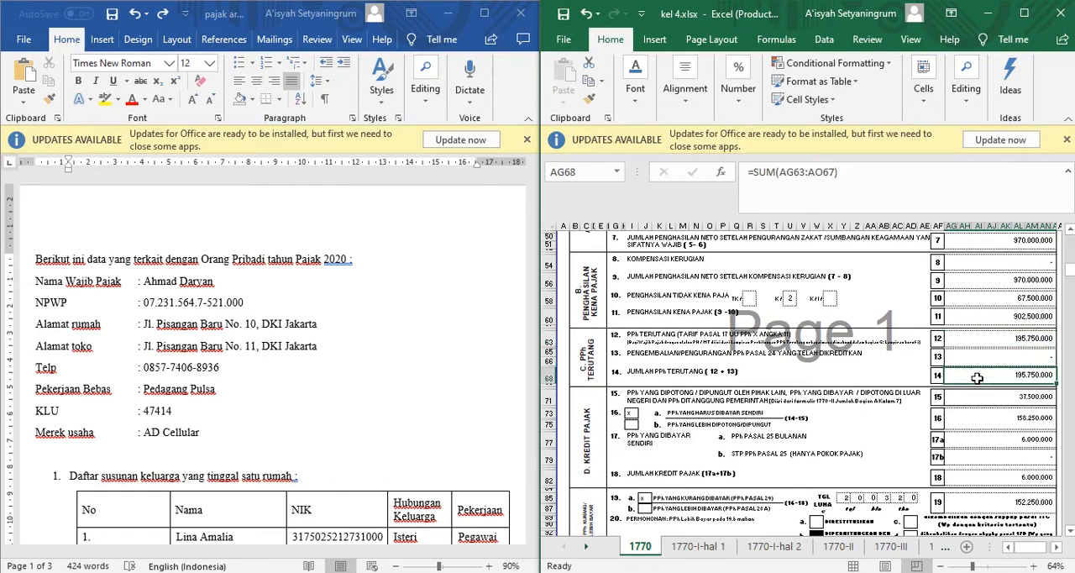
Check the withheld tax in line 15 and the self-payable tax formula in line 16 of section D, Kredit Pajak.
click(594, 437)
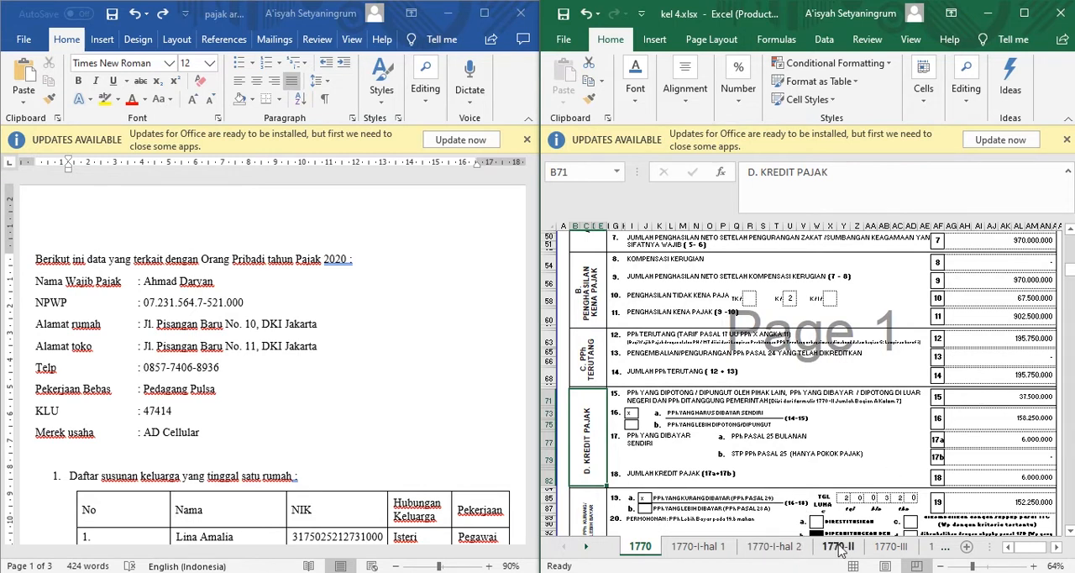
click(969, 400)
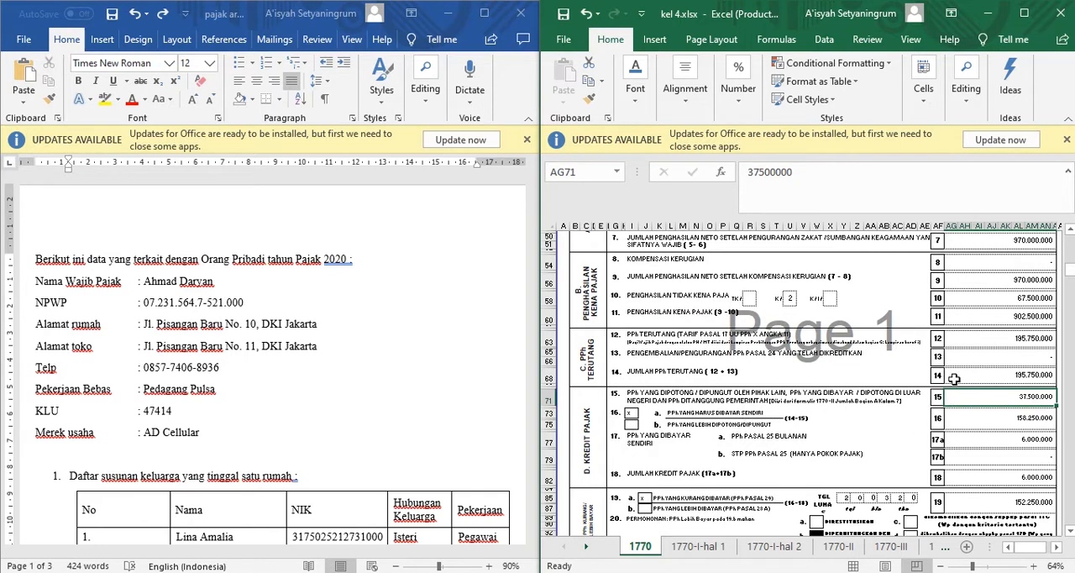
click(983, 418)
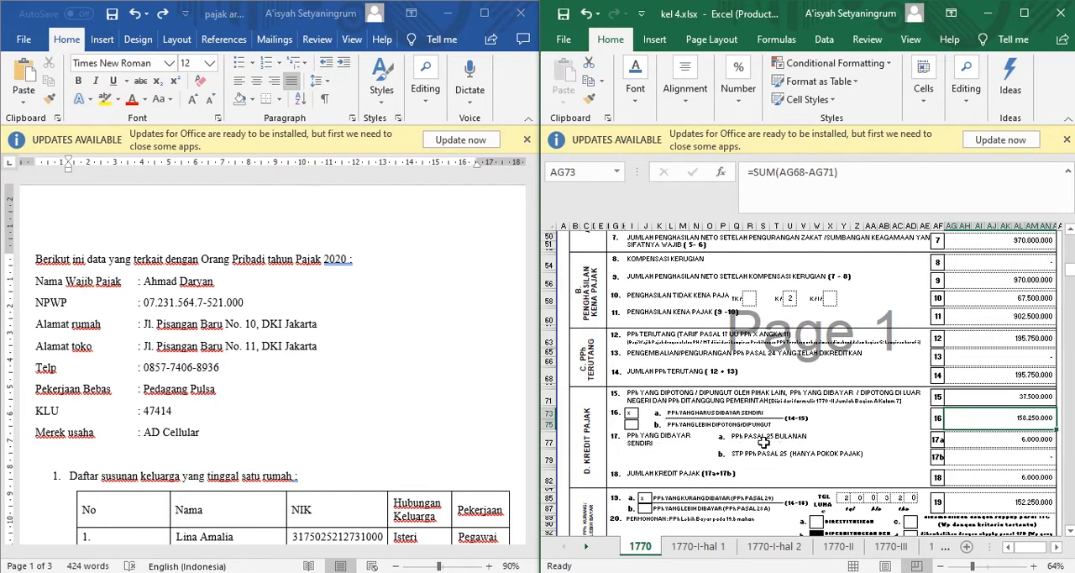
Find the Pasal 25 payment in the Word document and compare it with lines 17a and 18 of the tax credit section.
click(482, 430)
scroll(482, 430, down, 7)
scroll(482, 429, down, 15)
scroll(482, 428, down, 7)
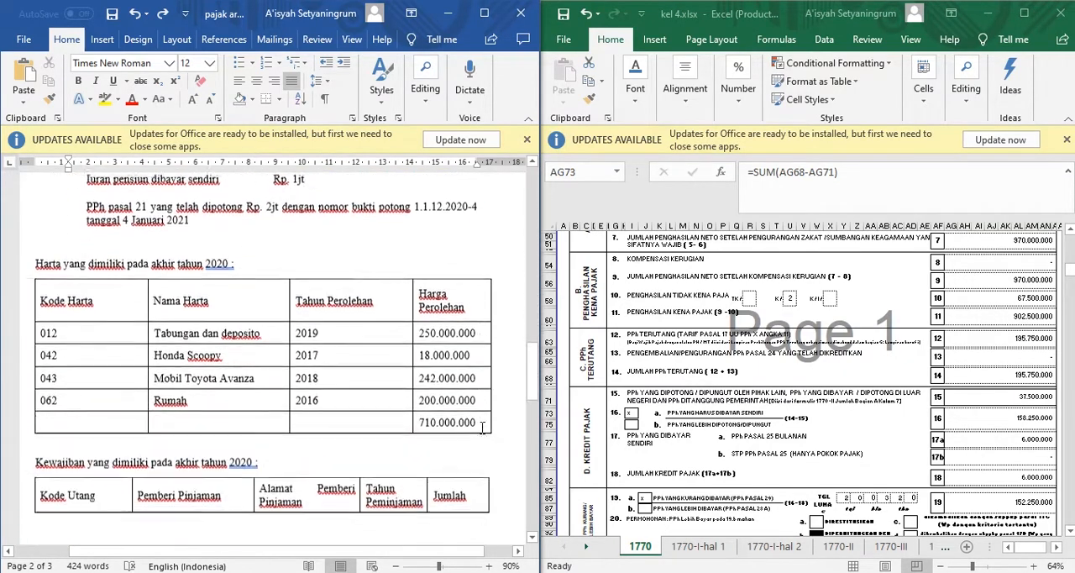
scroll(482, 428, down, 1)
scroll(323, 451, down, 7)
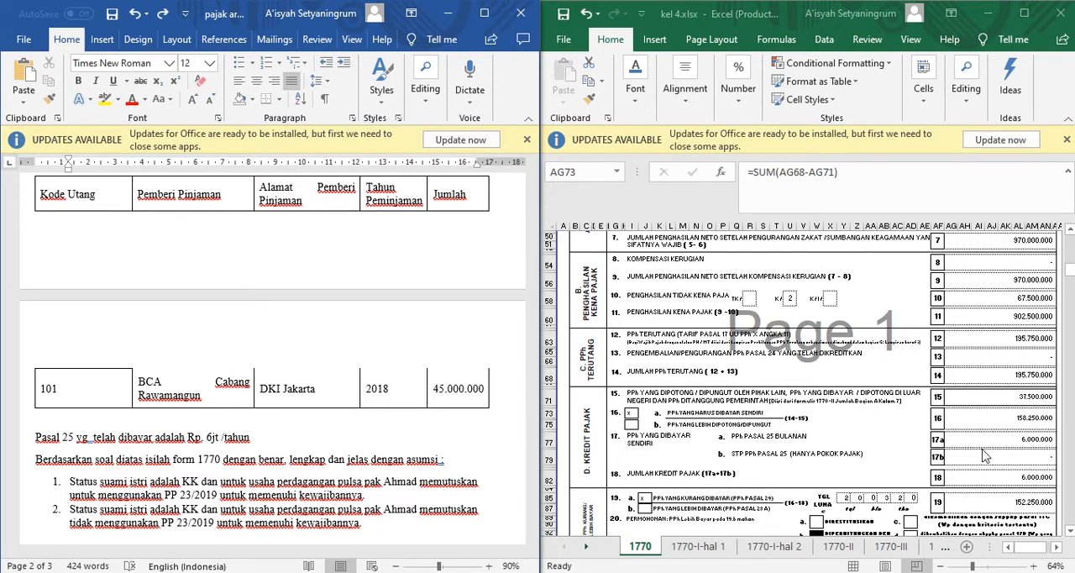
click(1002, 476)
click(1002, 476)
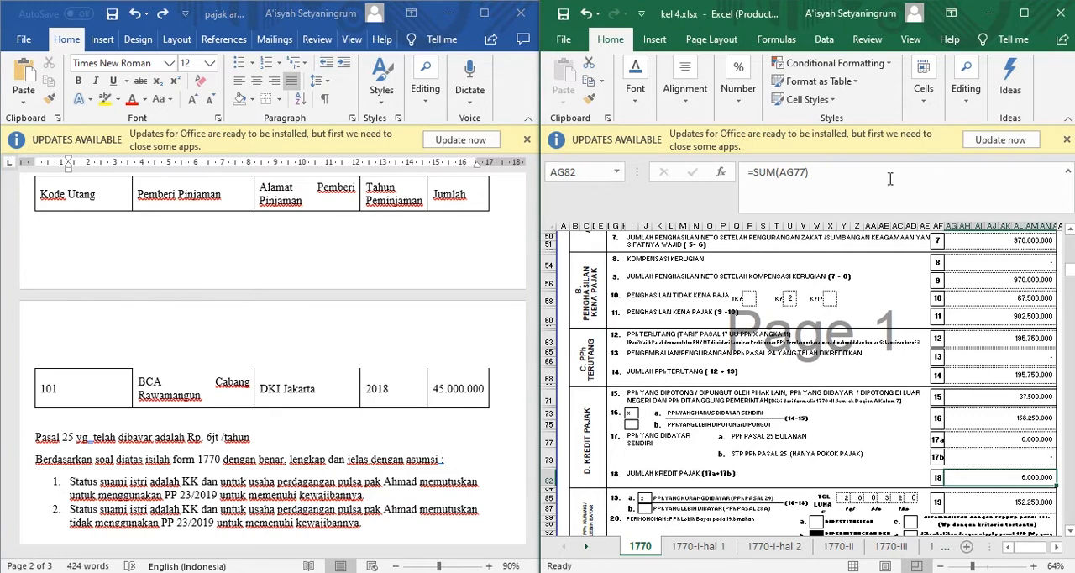
Review the underpaid tax formula in line 19 of section E and the next-year Pasal 25 instalment formula in line 21 of section F.
scroll(617, 476, down, 6)
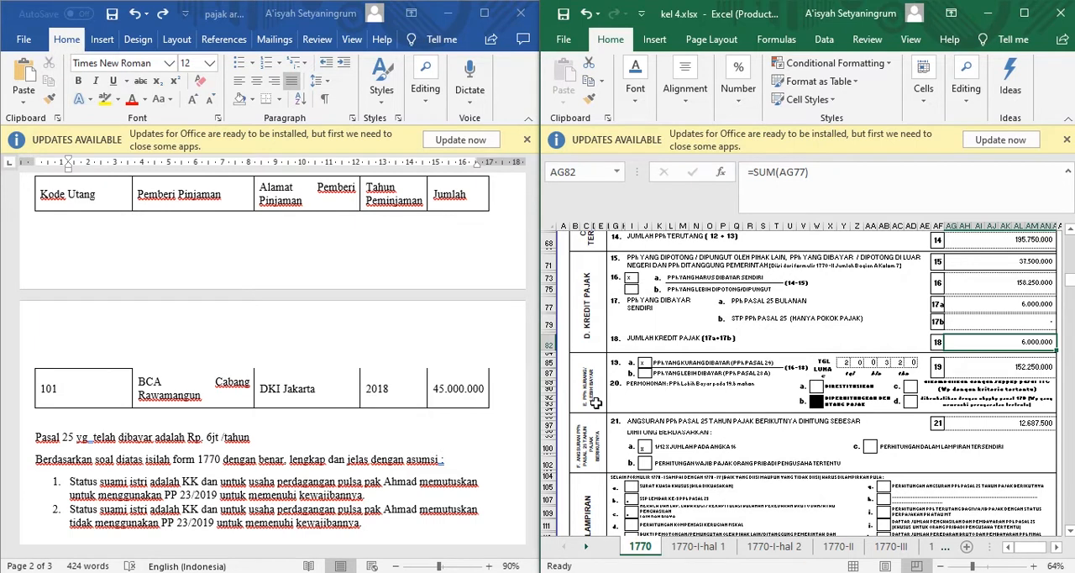
click(596, 403)
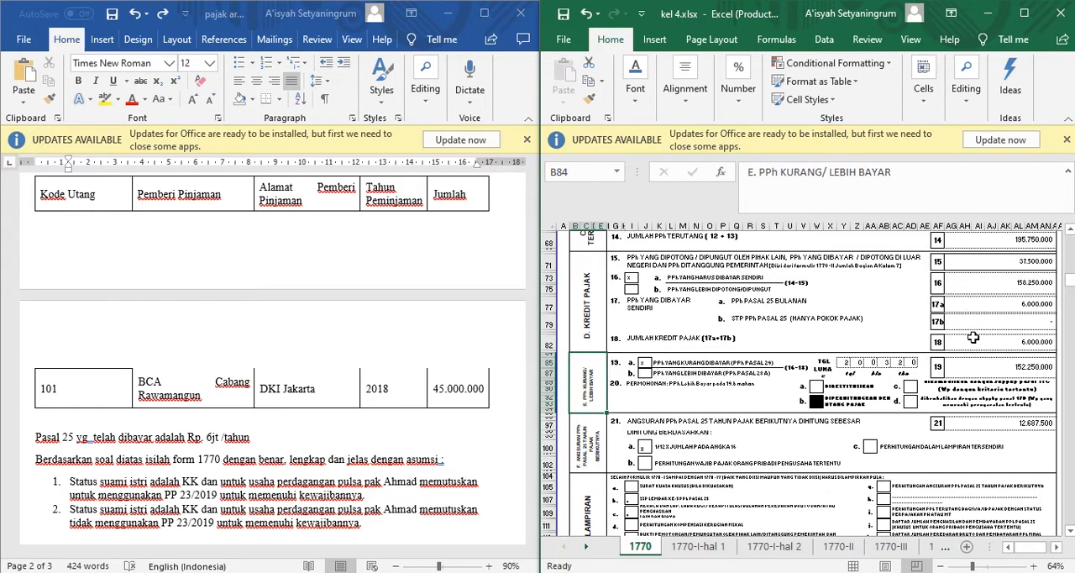
click(1000, 370)
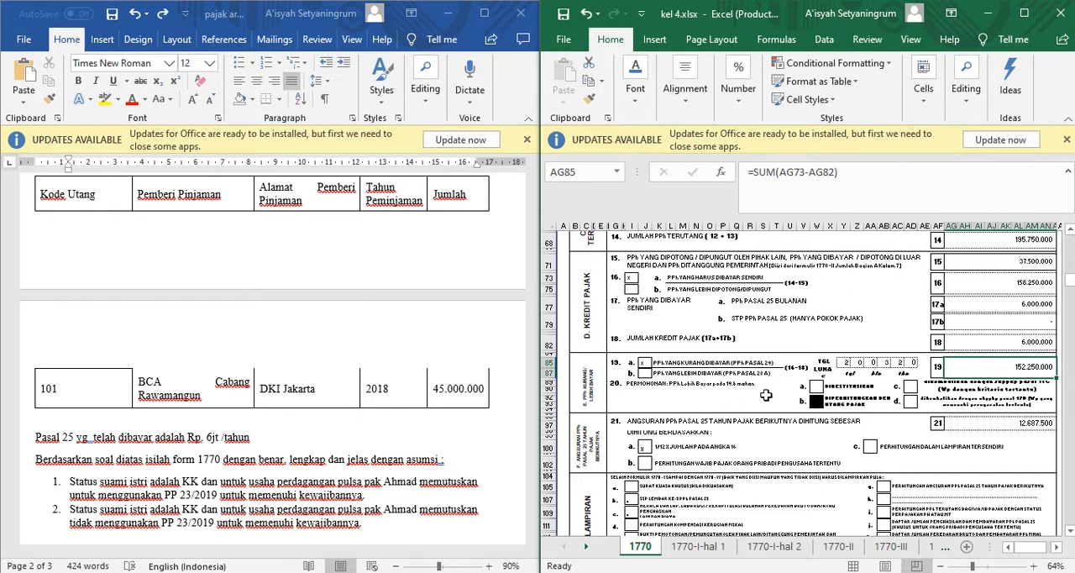
click(593, 469)
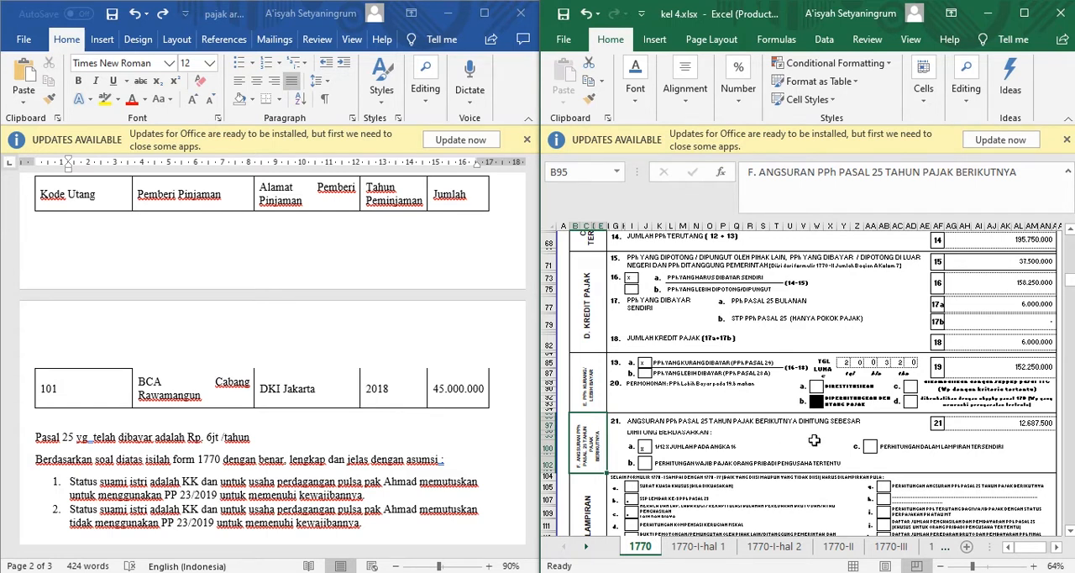
click(975, 424)
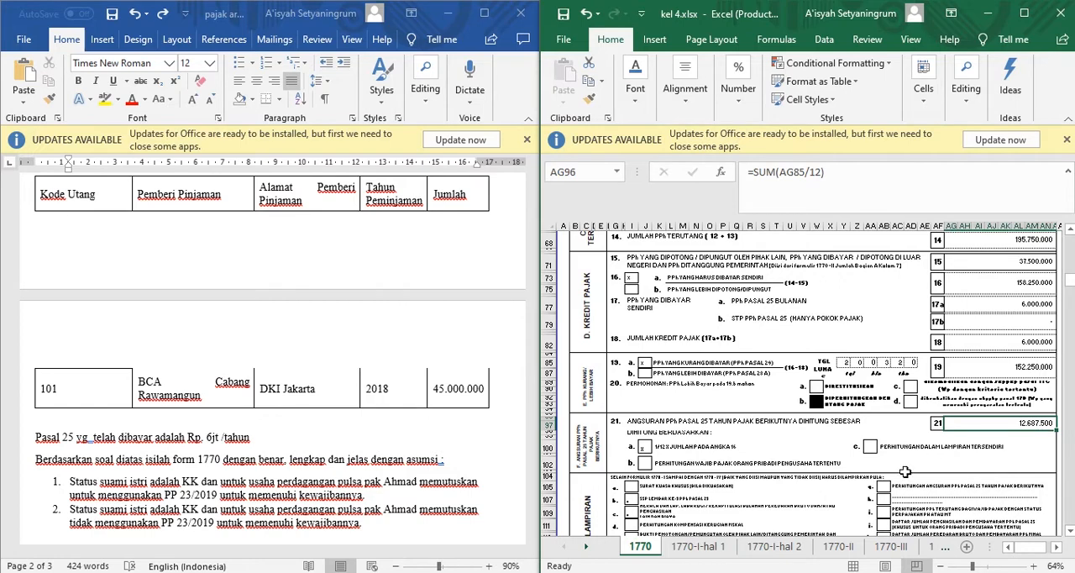
Review section G, Lampiran, and the Pernyataan block with its date, name, NPWP and signature on sheet 1770.
scroll(904, 471, down, 3)
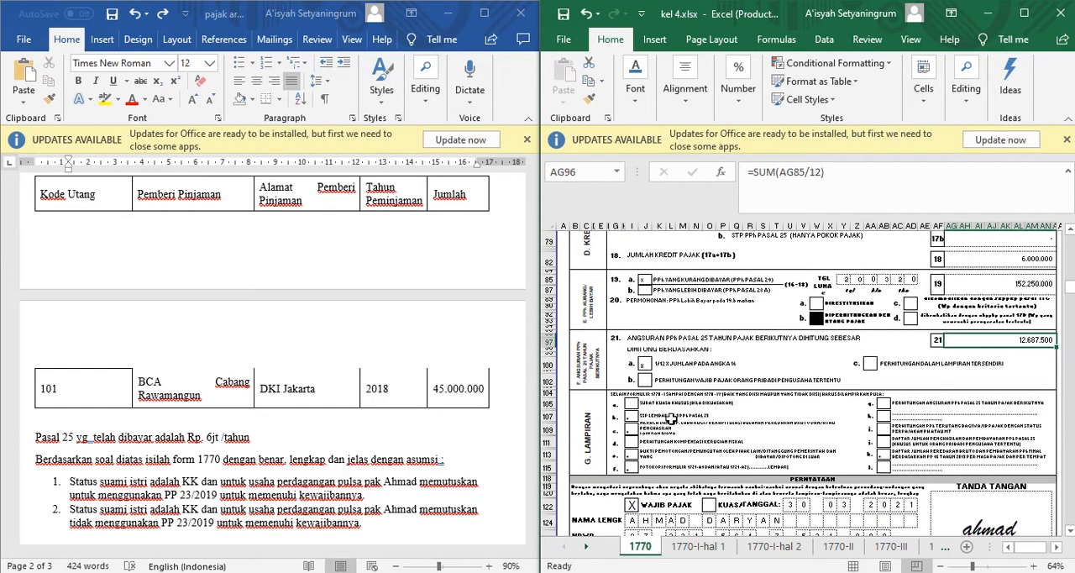
click(602, 452)
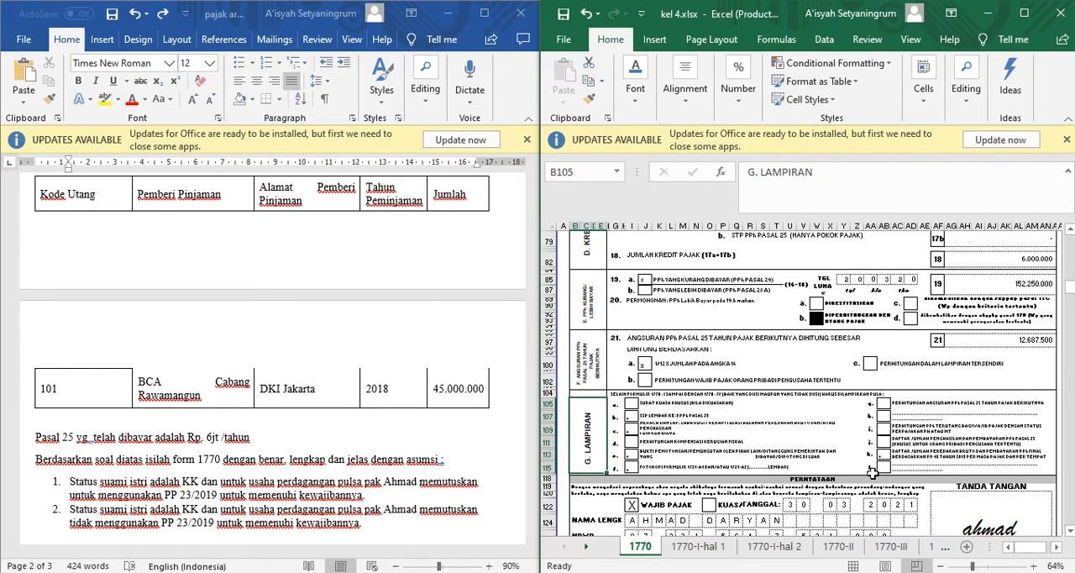
scroll(873, 474, down, 5)
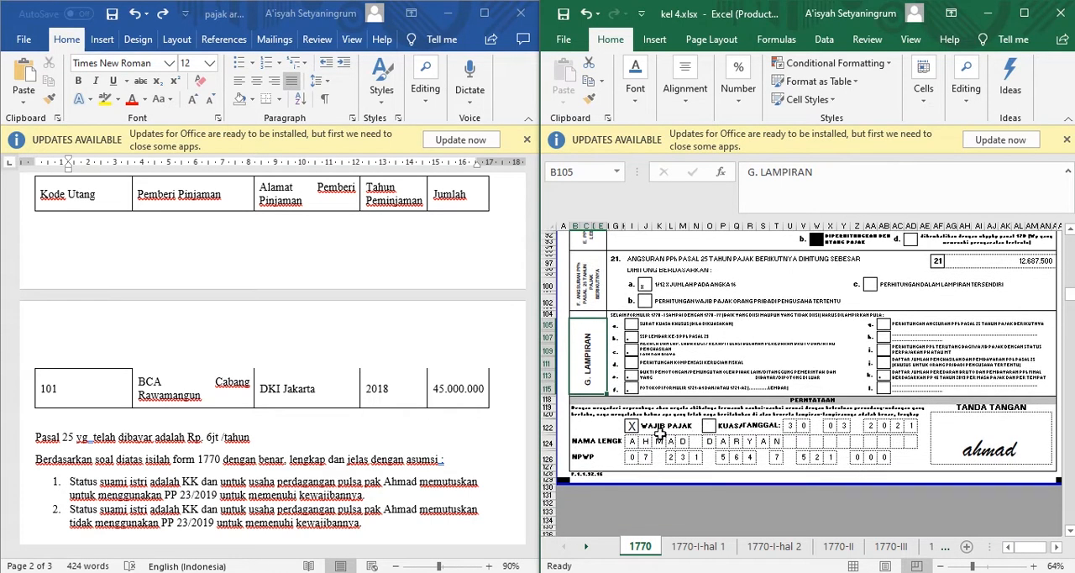